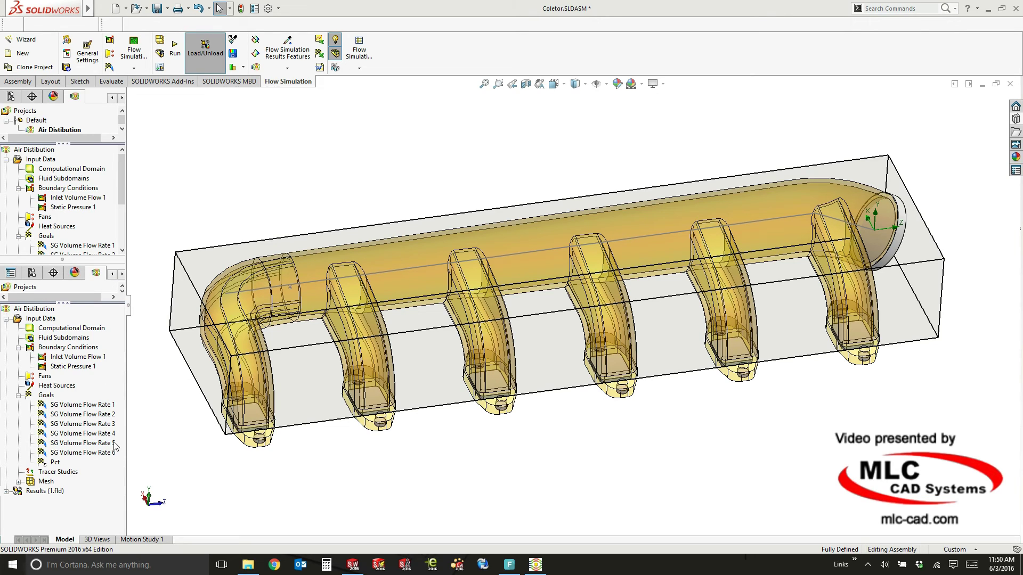
Step: Expand the Results (1.fld) list and bring up the insert option for Cut Plots
left_click(7, 492)
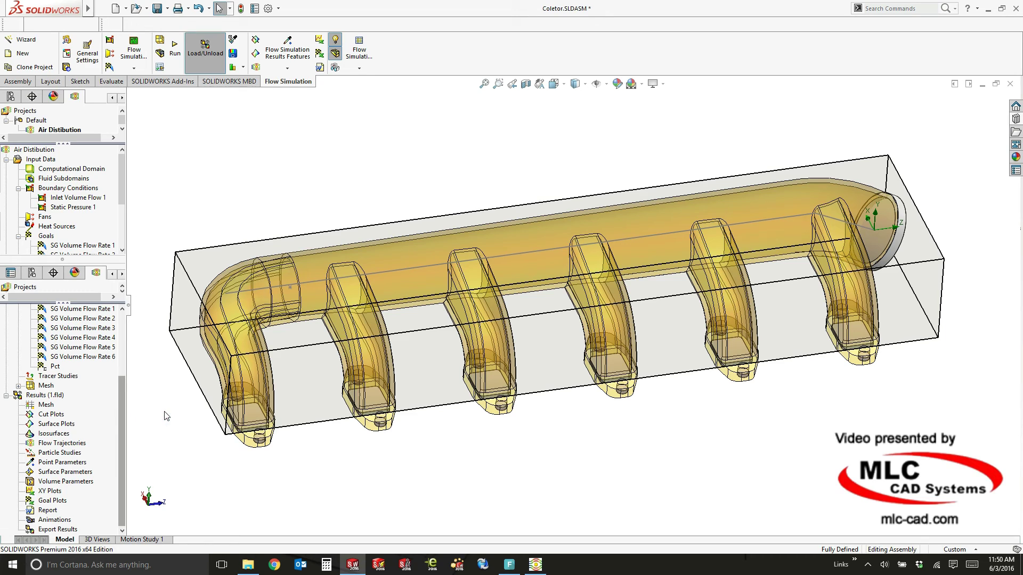
left_click(50, 419)
right_click(49, 418)
Step: Preview a new cut plot on the Top plane, raised about 0.81 in through the pipes
left_click(64, 424)
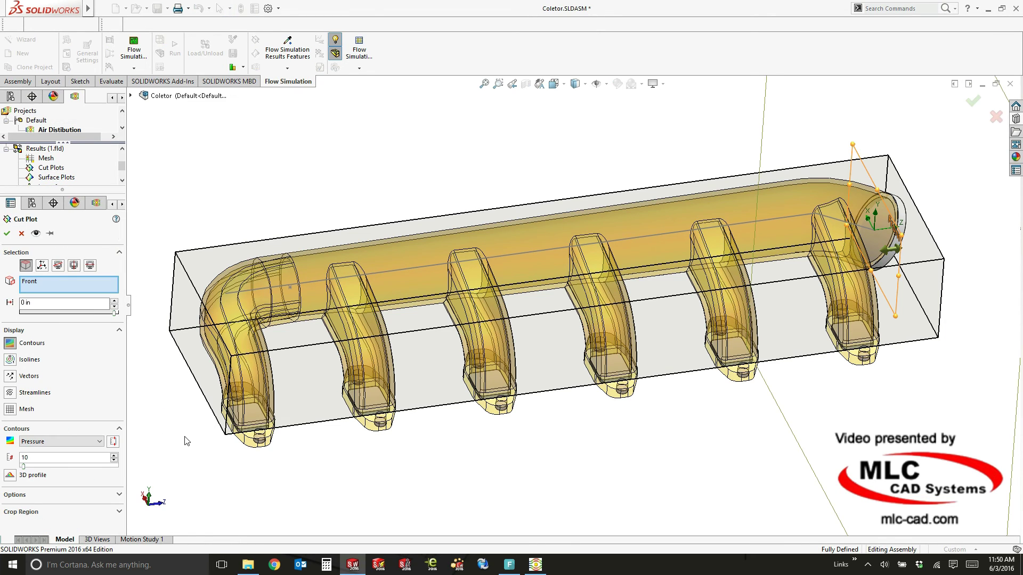
left_click(130, 96)
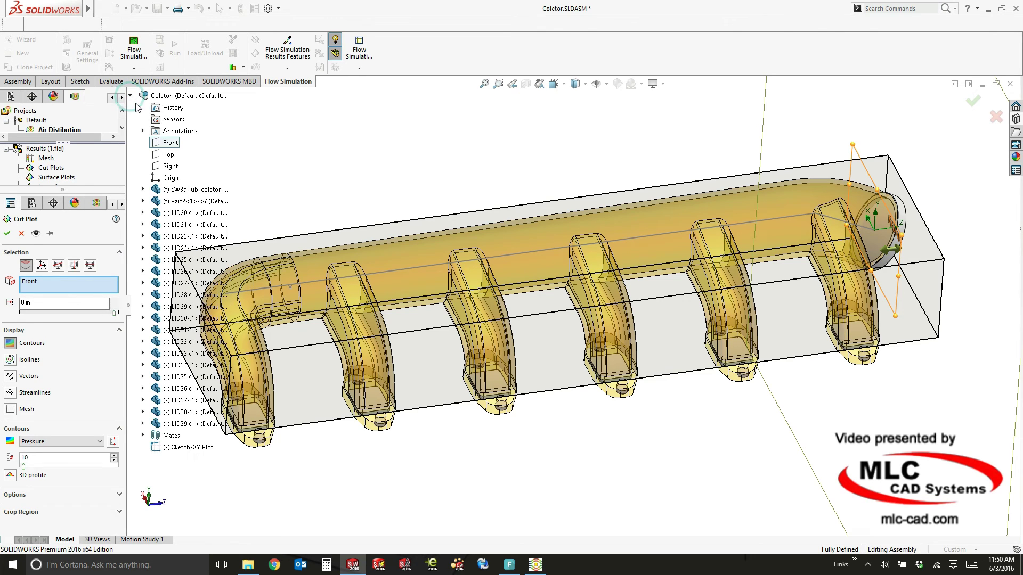
left_click(169, 154)
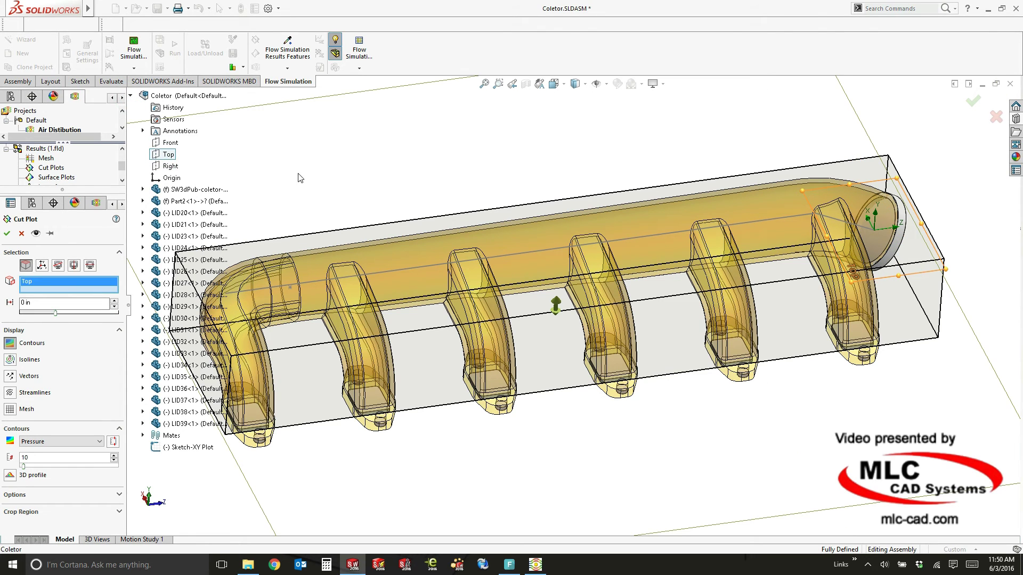
left_click(35, 233)
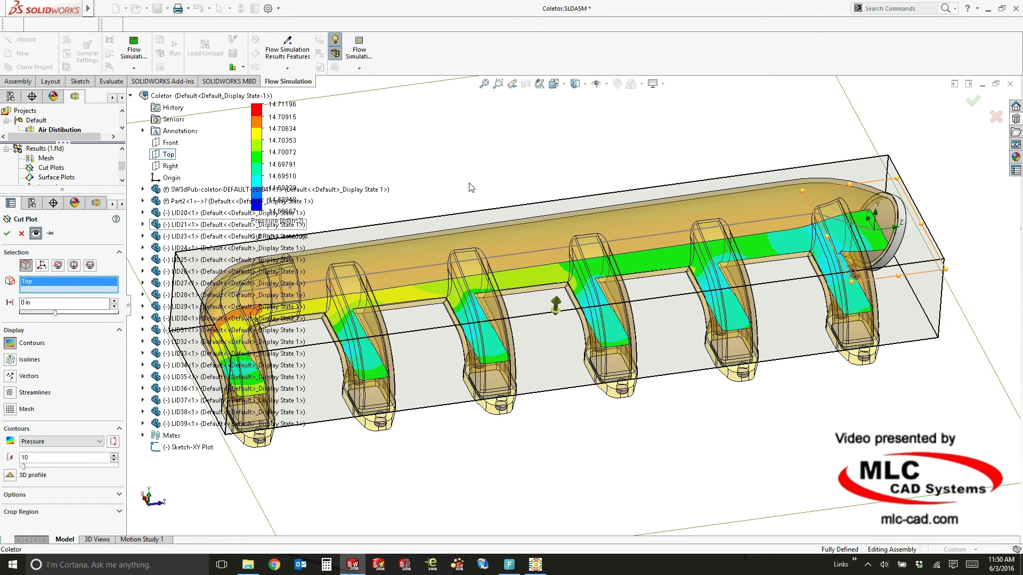
middle_click_drag(470, 187, 537, 182, "ctrl")
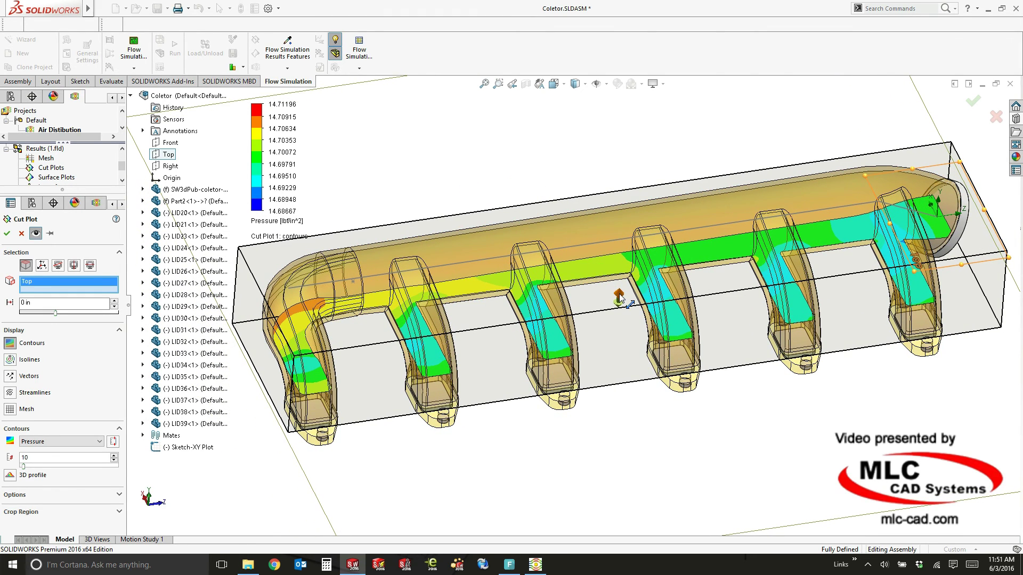
left_click_drag(621, 295, 623, 272)
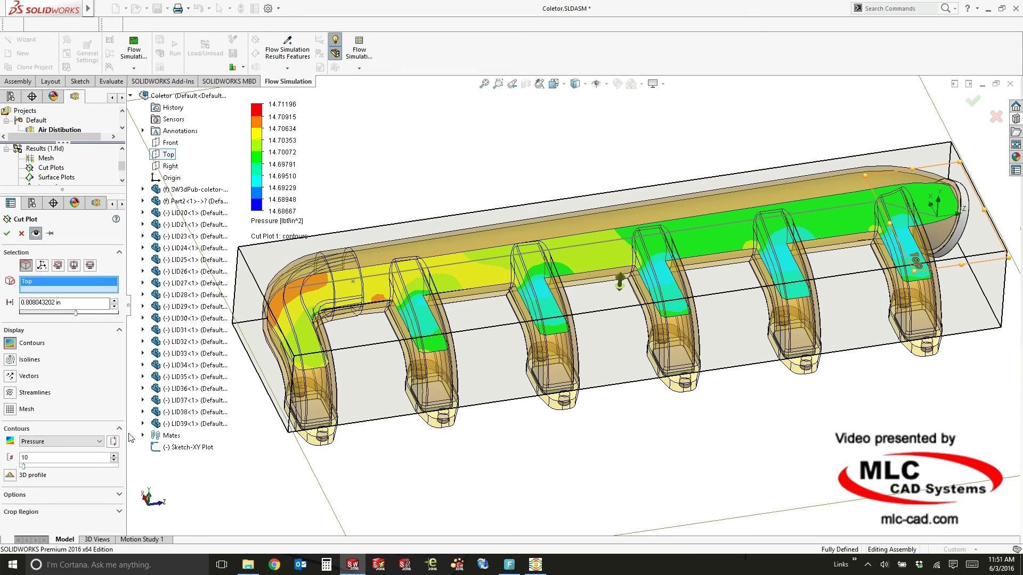
Step: Switch the cut plot parameter from Pressure to Velocity and create Cut Plot 1
left_click(53, 442)
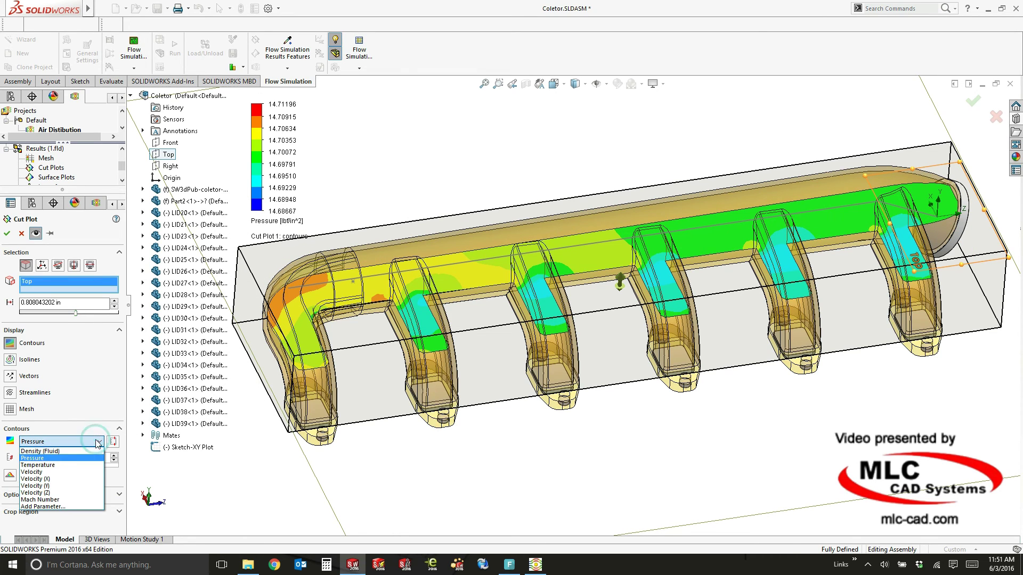
left_click(54, 472)
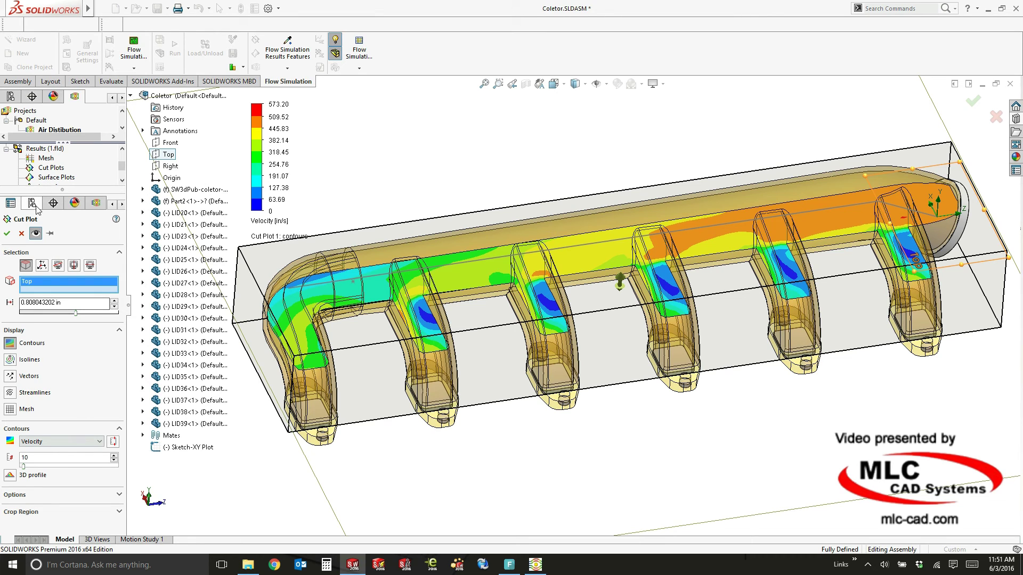
left_click(8, 233)
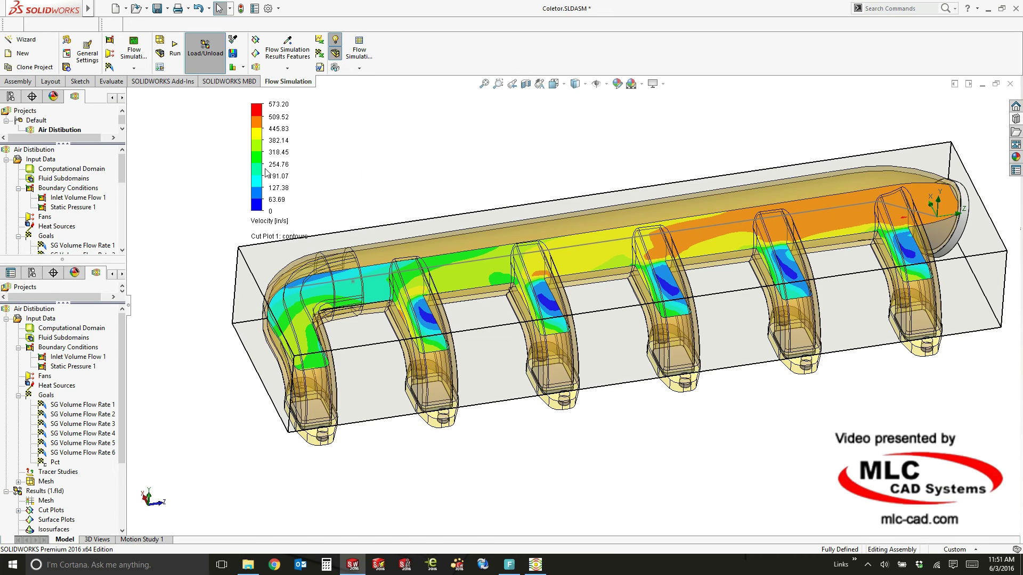
Step: Spread the colour levels of the velocity legend
mouse_move(248, 192)
mouse_move(246, 193)
left_mouse_down()
mouse_move(246, 180)
mouse_move(247, 188)
left_mouse_up()
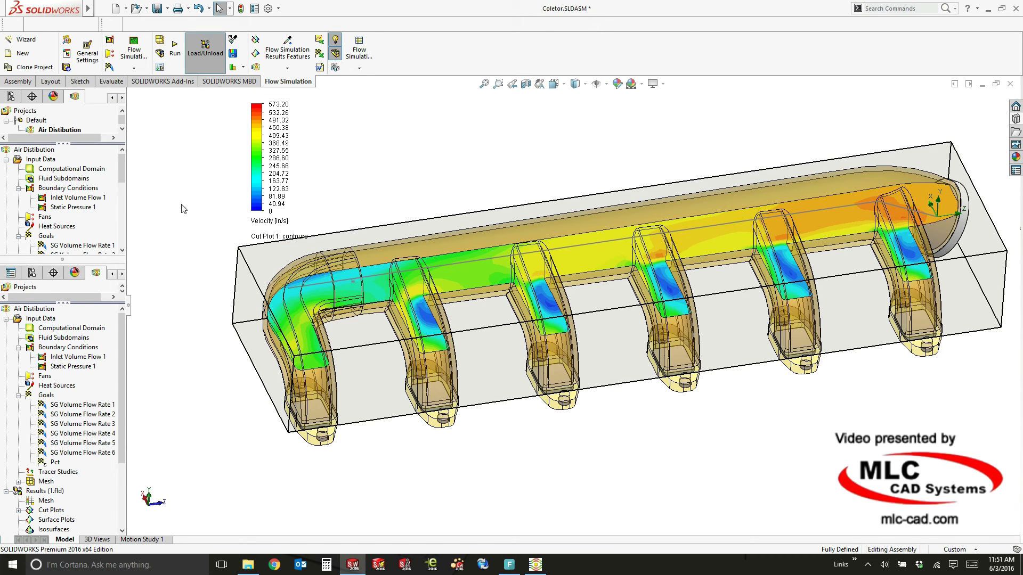
left_click(255, 178)
Step: Move the velocity legend to the top-left and fit the whole manifold in view
left_click_drag(256, 178, 204, 183)
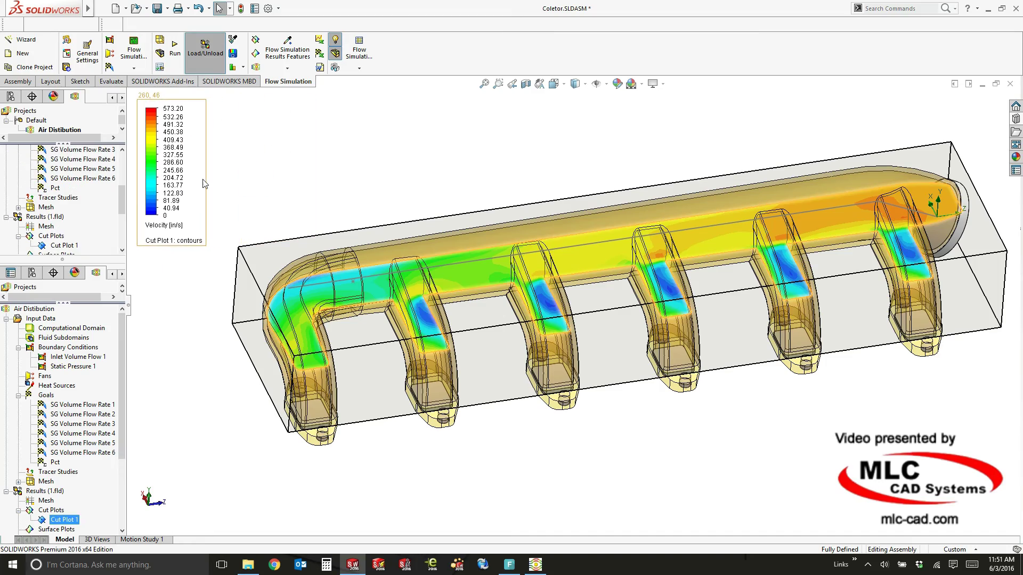
middle_click_drag(432, 165, 451, 159)
scroll(883, 209, "down", 2)
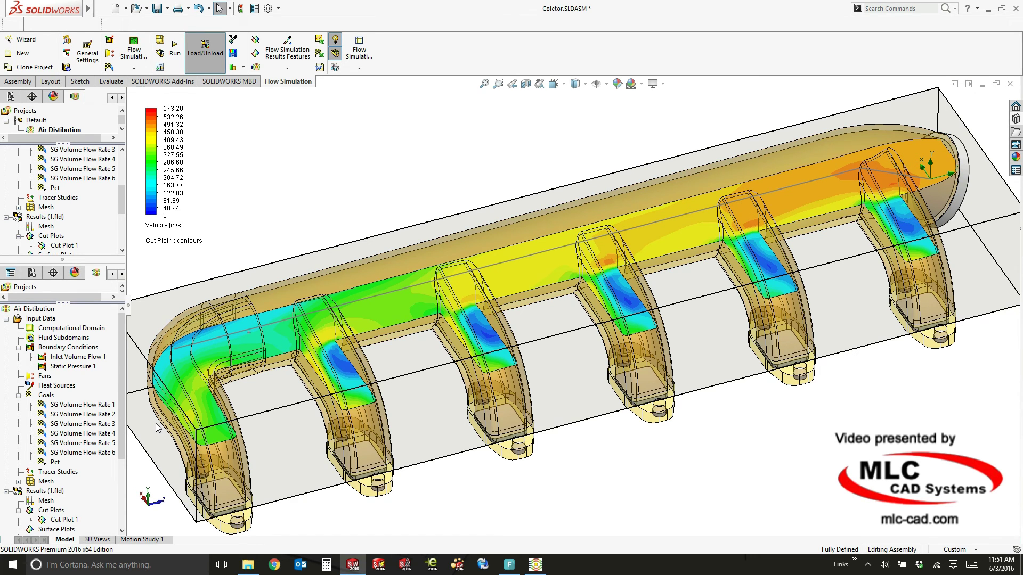
key("f")
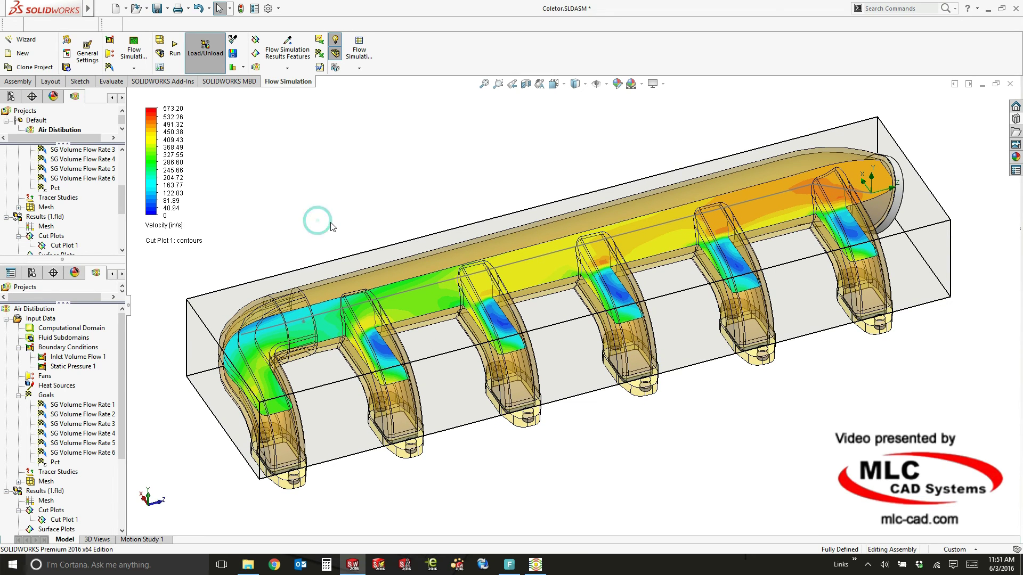
left_click_drag(124, 370, 123, 440)
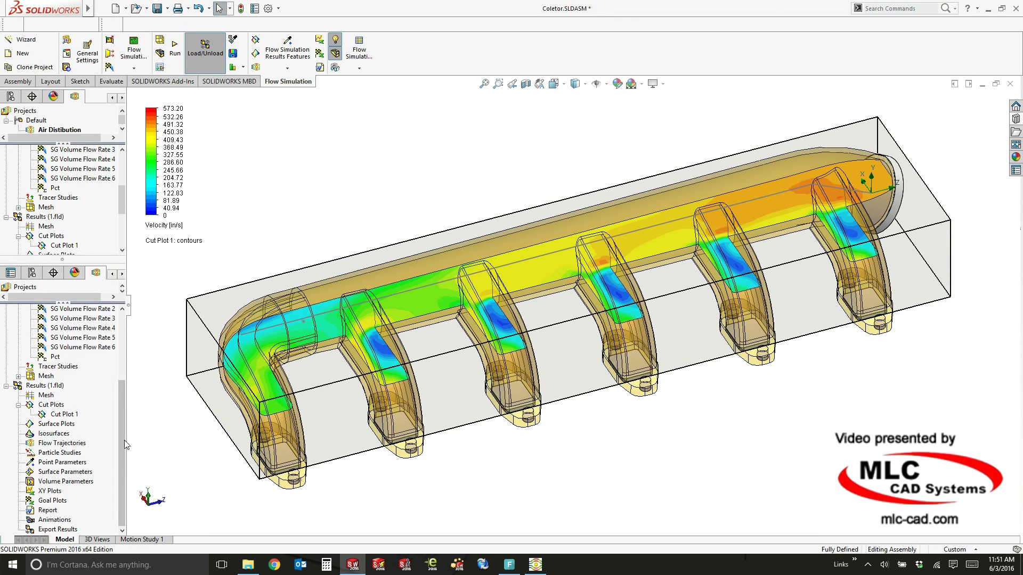
Step: Add streamlines to Cut Plot 1 and zoom into the swirling vortex in a branch leg
right_click(56, 415)
left_click(71, 420)
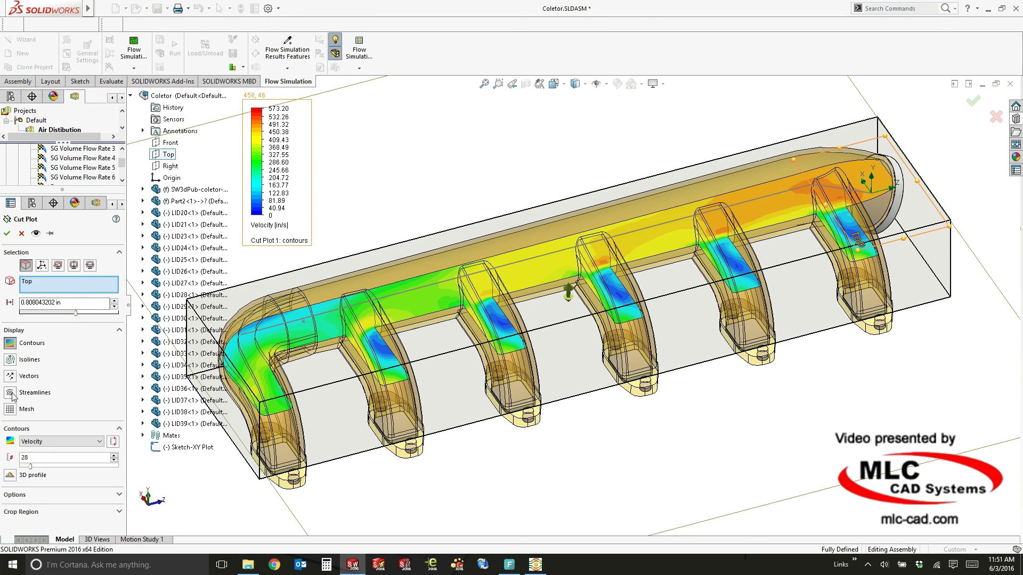
left_click(10, 393)
left_click(36, 234)
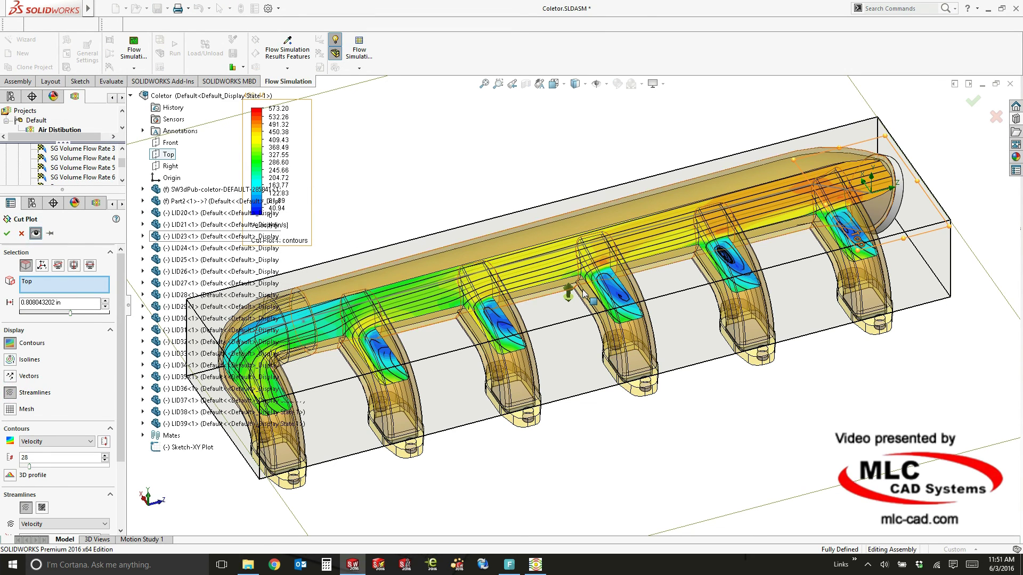
scroll(660, 279, "down", 10)
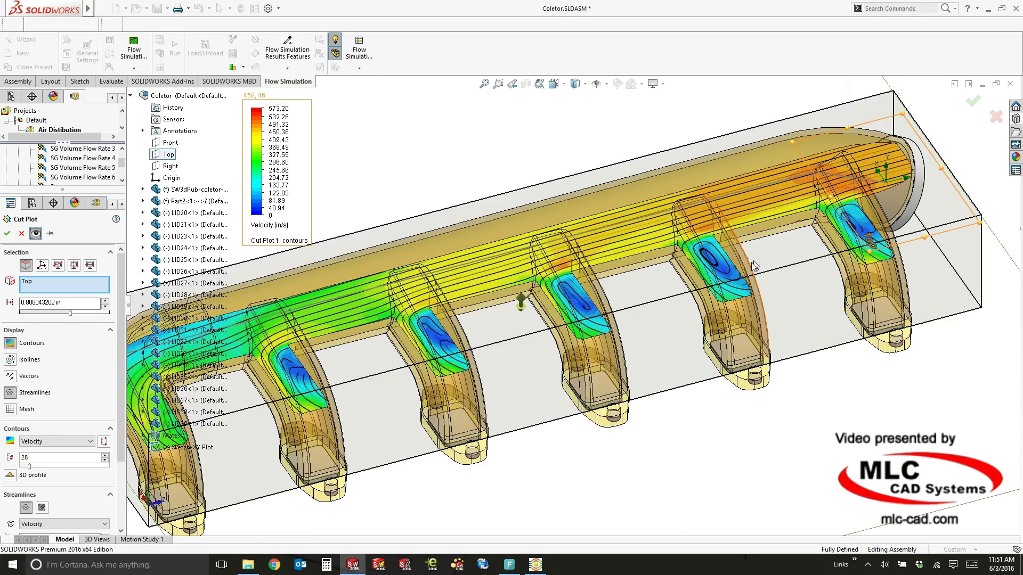
scroll(626, 281, "down", 5)
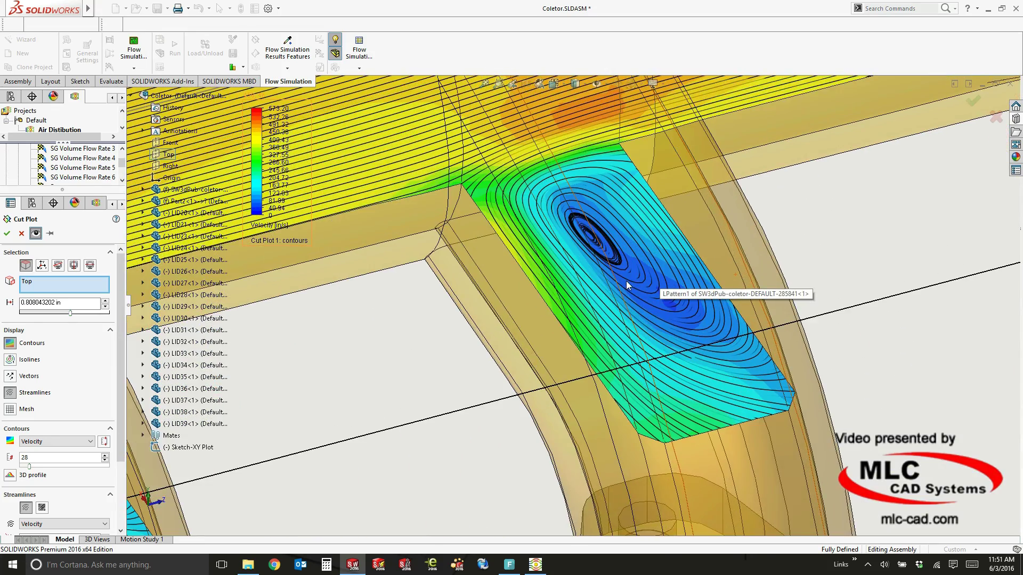
scroll(820, 256, "down", 3)
scroll(820, 256, "up", 3)
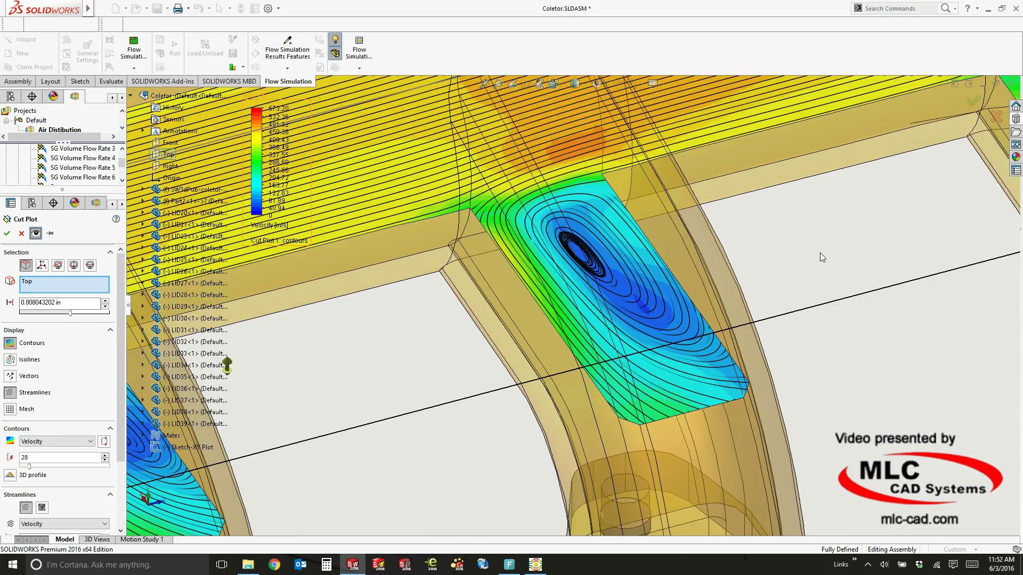
scroll(619, 293, "down", 6)
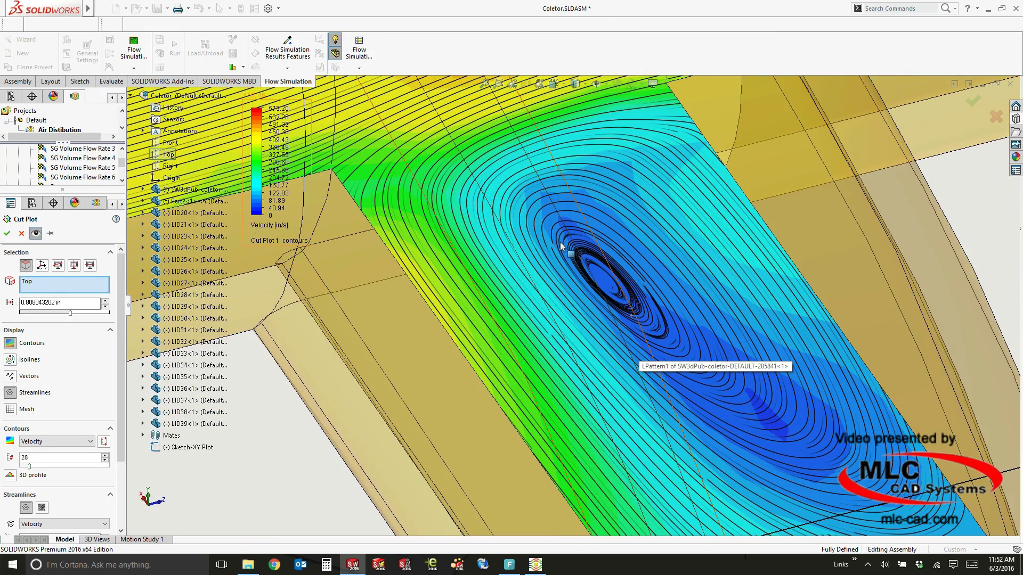
middle_click_drag(561, 246, 568, 279, "ctrl")
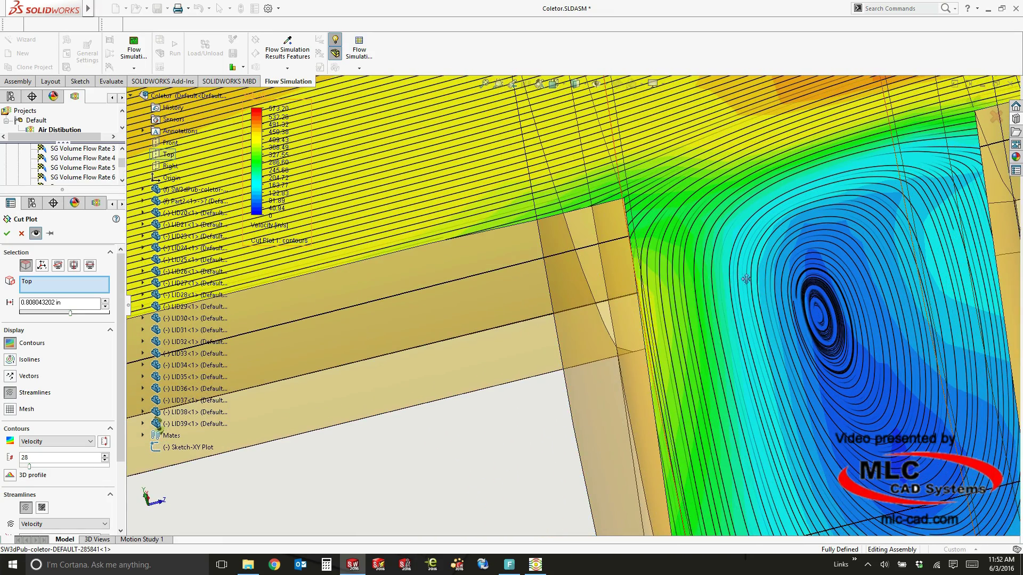
middle_click_drag(692, 283, 718, 213)
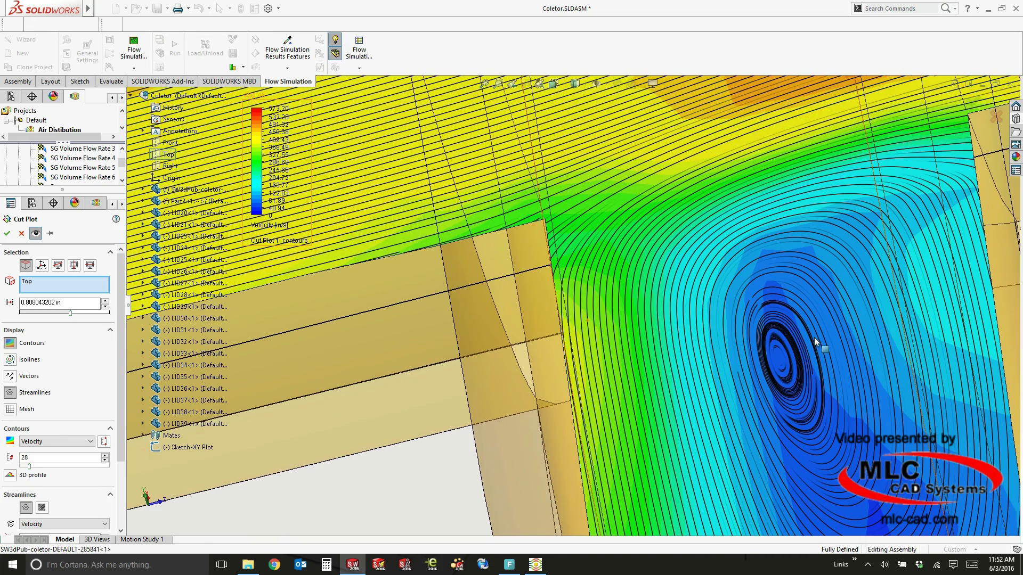
middle_click_drag(815, 341, 825, 355)
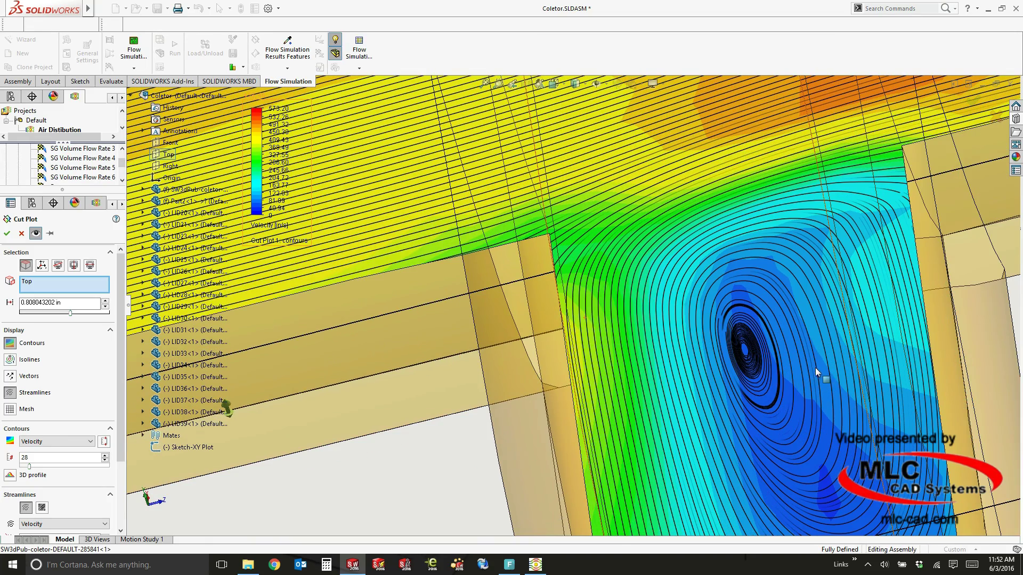
scroll(813, 369, "up", 6)
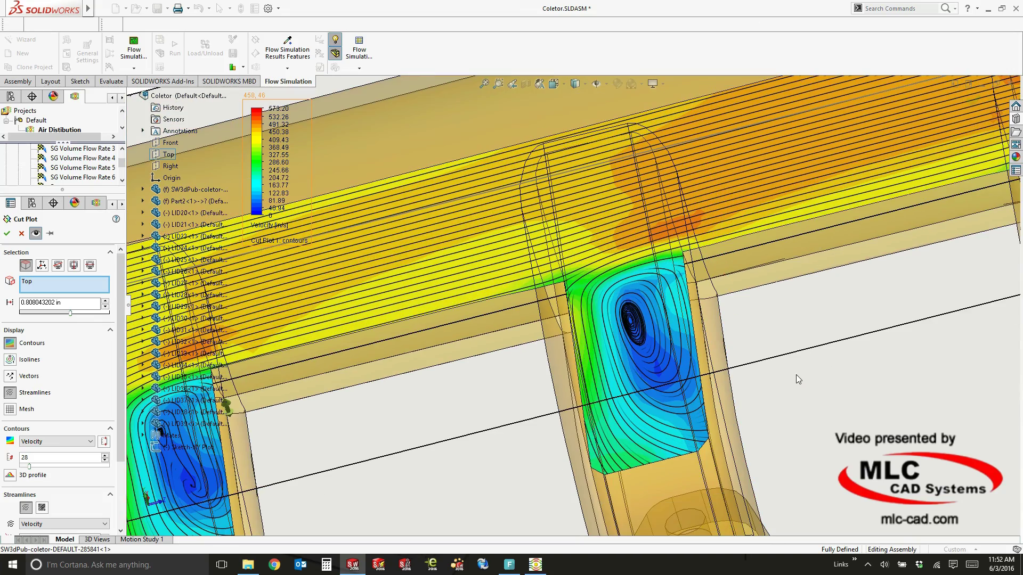
middle_click_drag(794, 375, 599, 374, "ctrl")
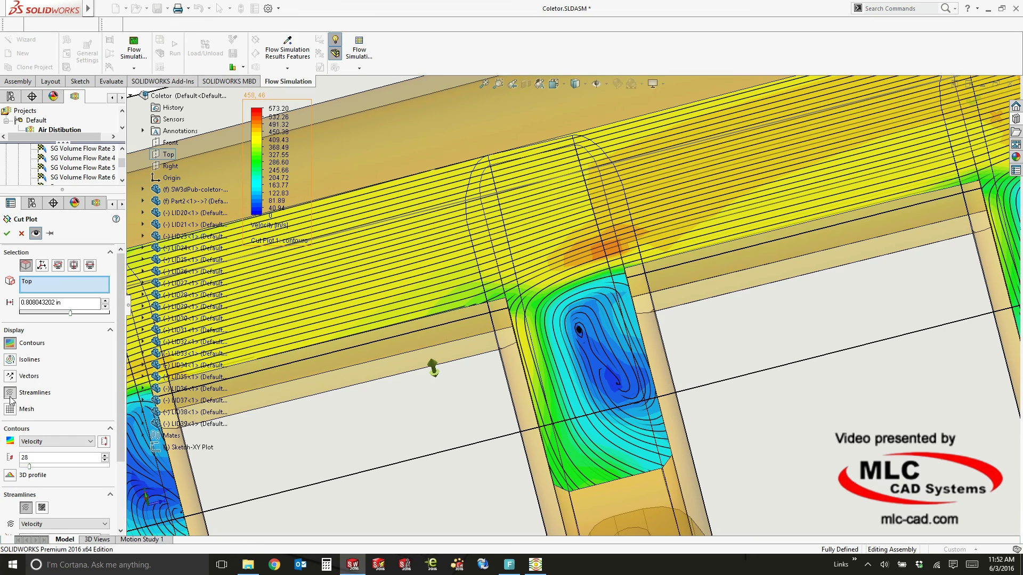
Step: Confirm the streamline edit and hide Cut Plot 1
left_click(6, 236)
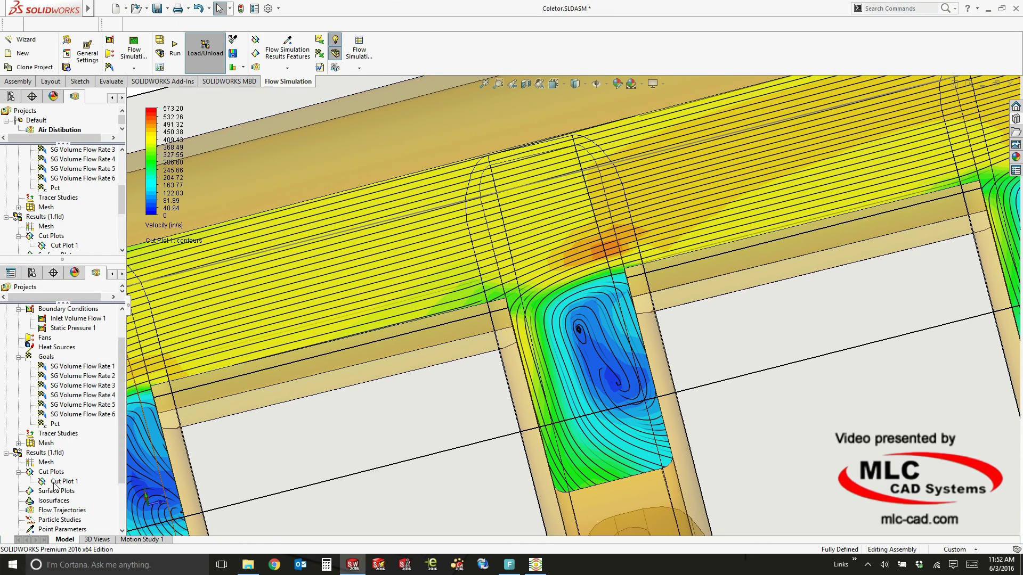
right_click(56, 482)
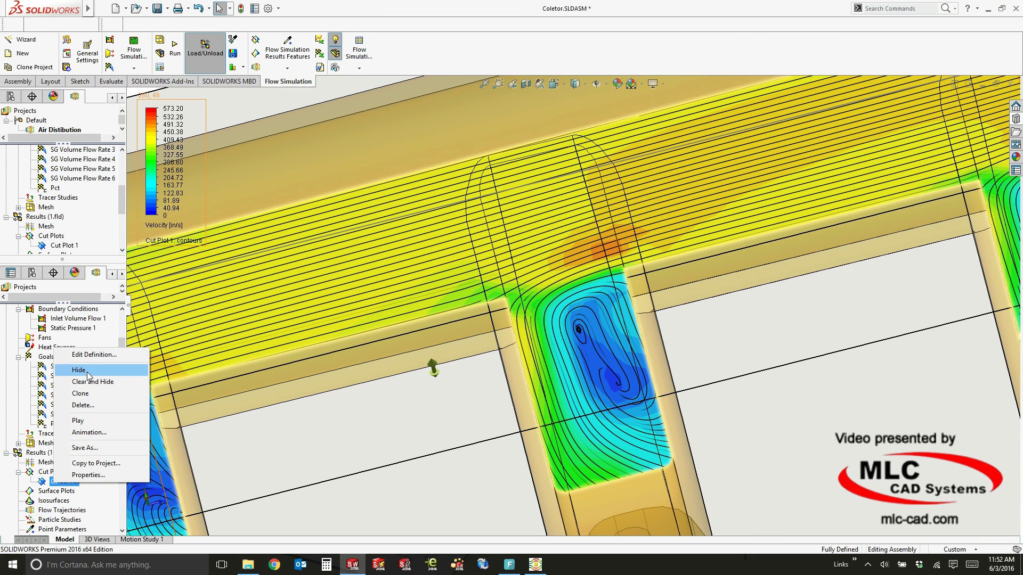
left_click(88, 371)
Step: Create Surface Plot 1 showing Pressure contours on all faces of the manifold
right_click(57, 493)
left_click(75, 502)
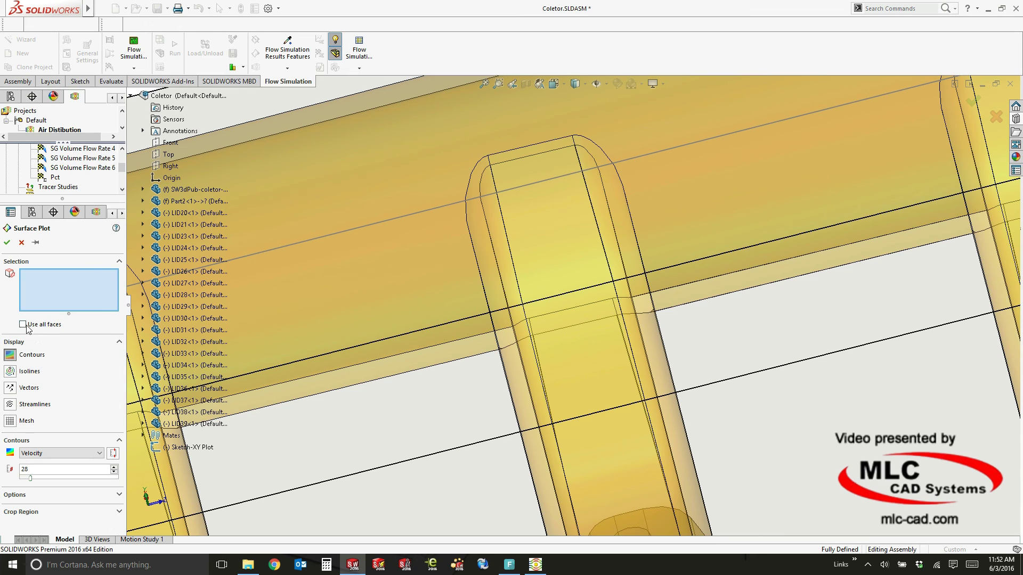
left_click(23, 325)
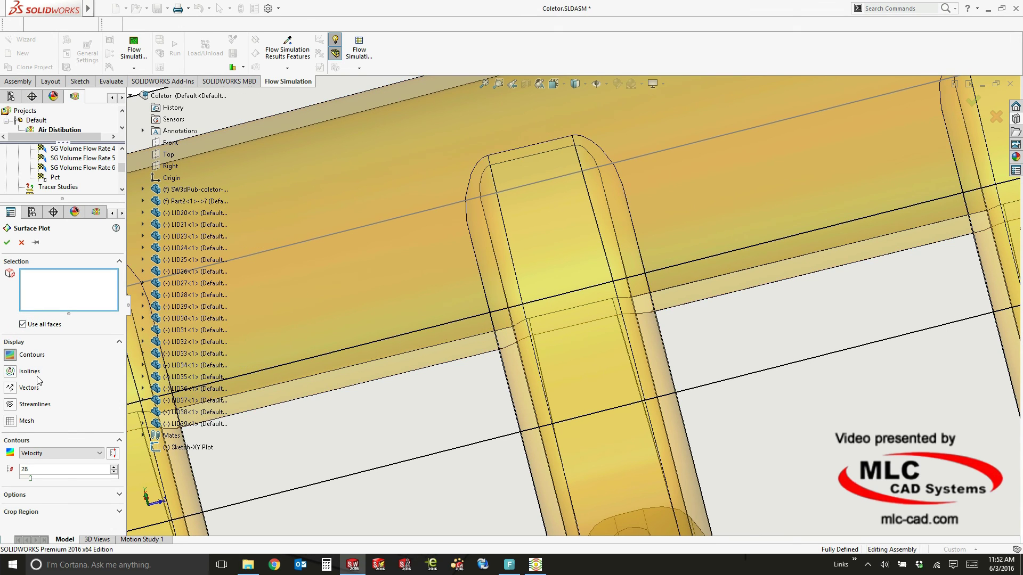
left_click(53, 454)
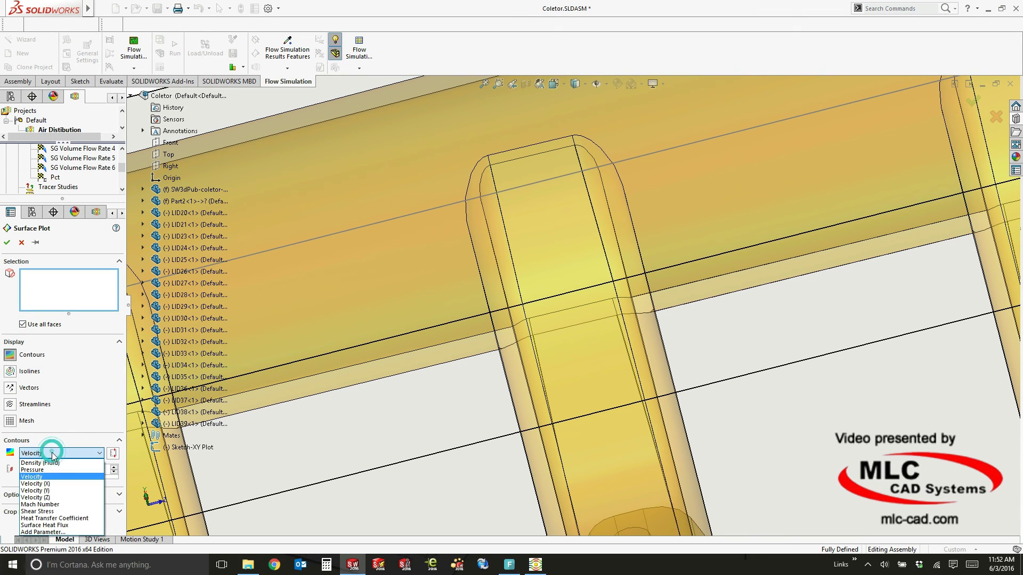
left_click(51, 470)
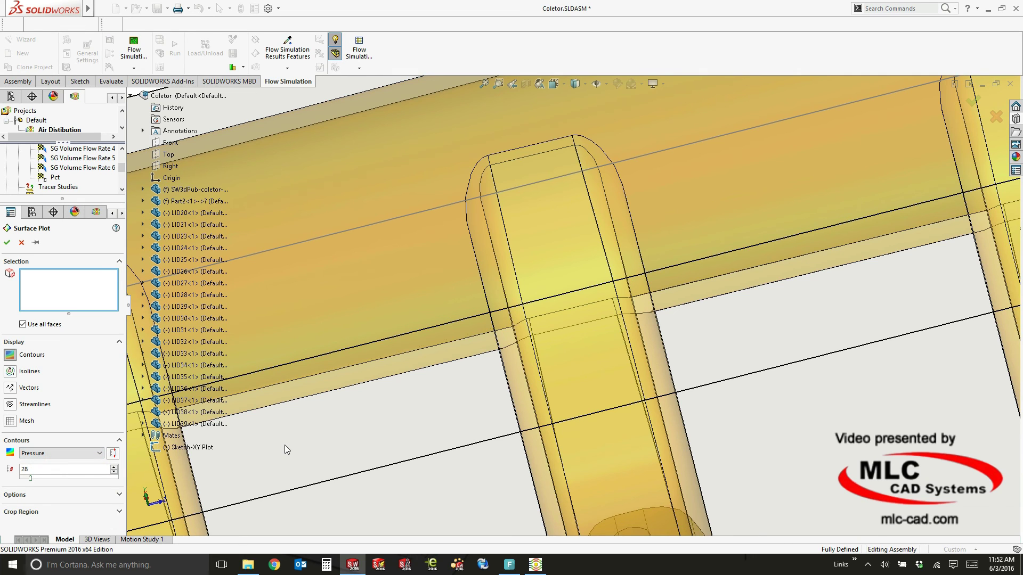
scroll(284, 445, "up", 3)
left_click(6, 241)
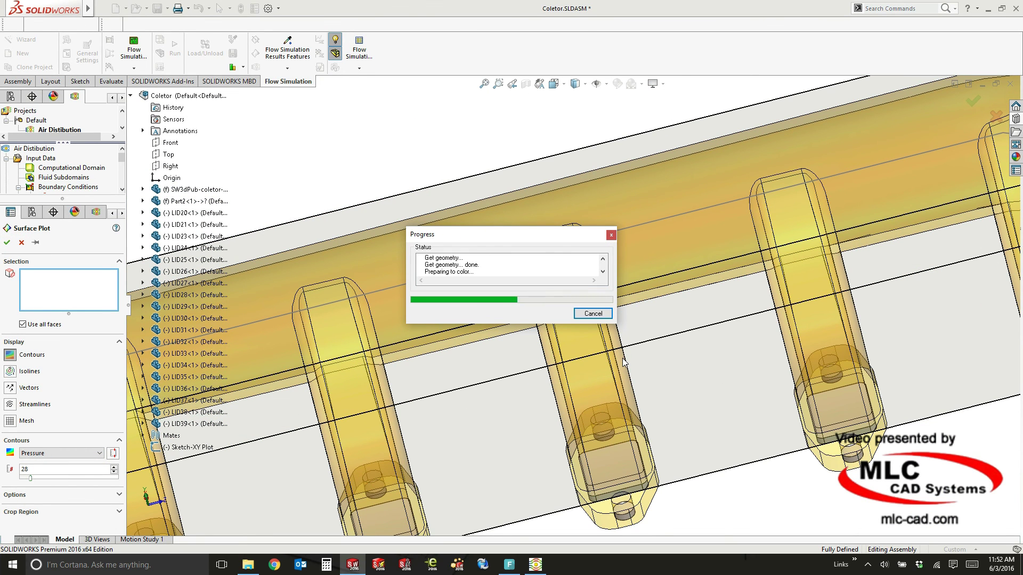
scroll(769, 306, "down", 3)
Step: Orbit the pressure-coloured manifold to a raised isometric view showing all six legs
scroll(769, 305, "up", 3)
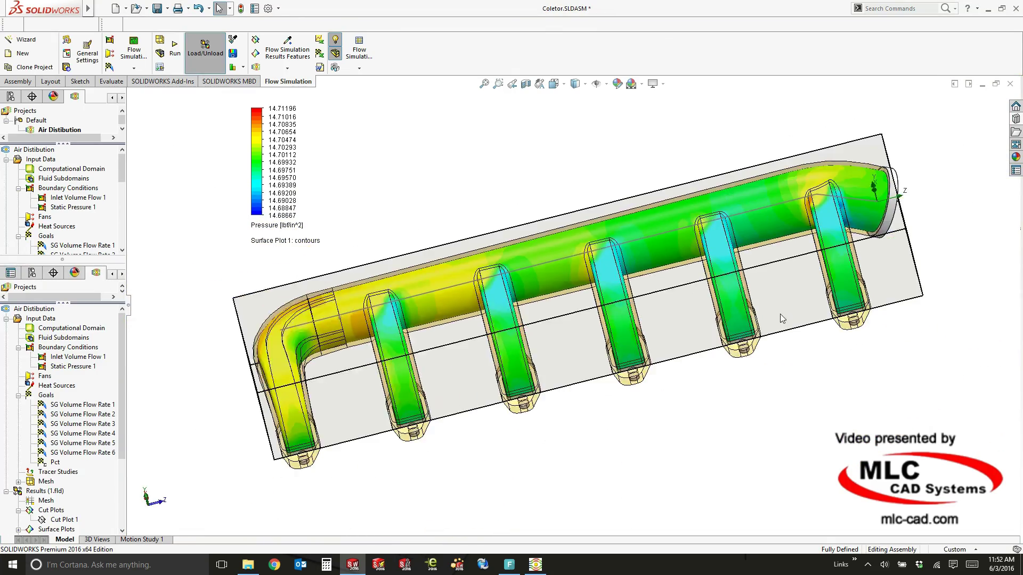
middle_click_drag(769, 305, 812, 350)
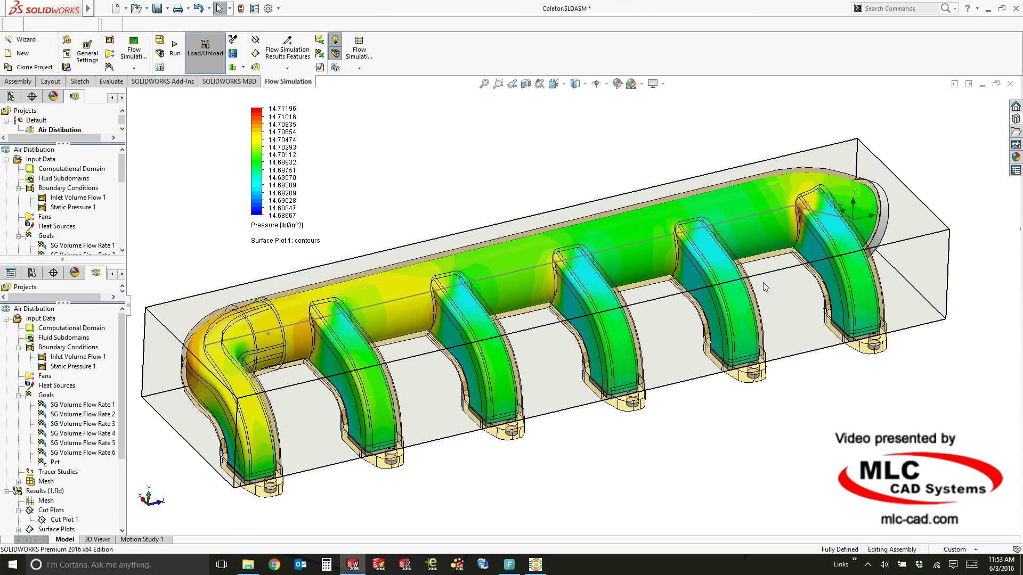
left_click_drag(122, 331, 129, 421)
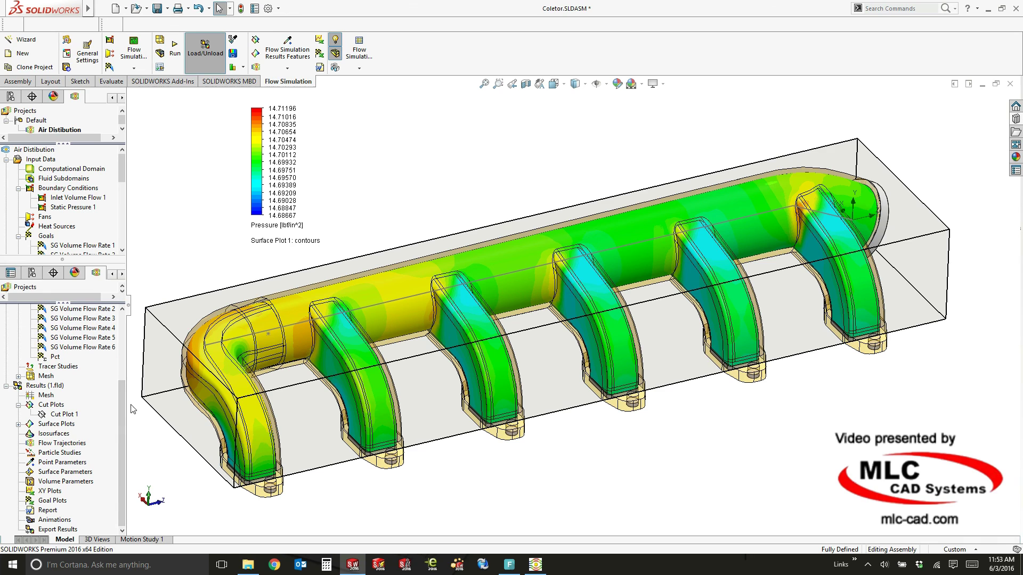
Step: Hide the pressure Surface Plot 1
left_click(19, 425)
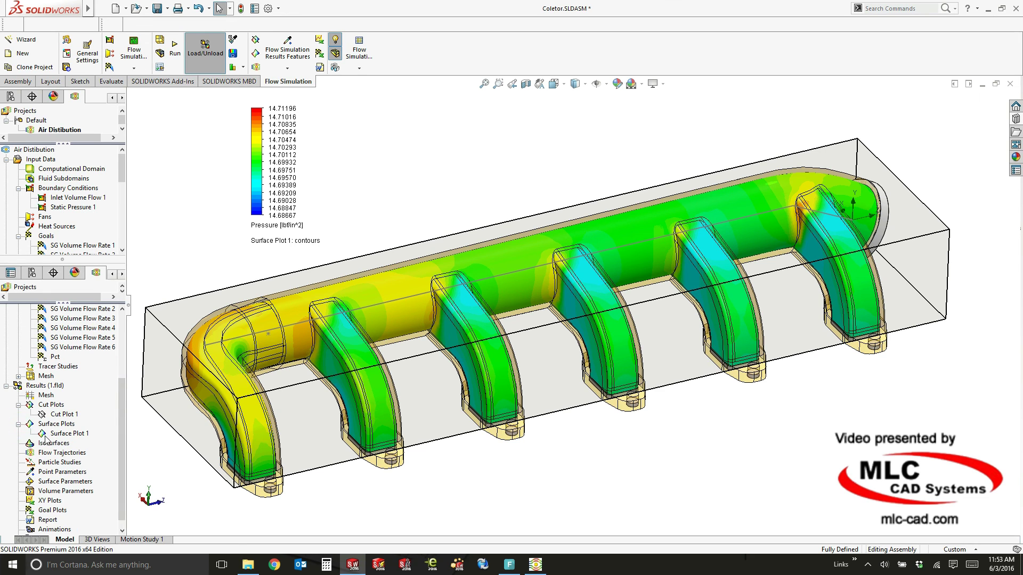
right_click(69, 433)
left_click(76, 332)
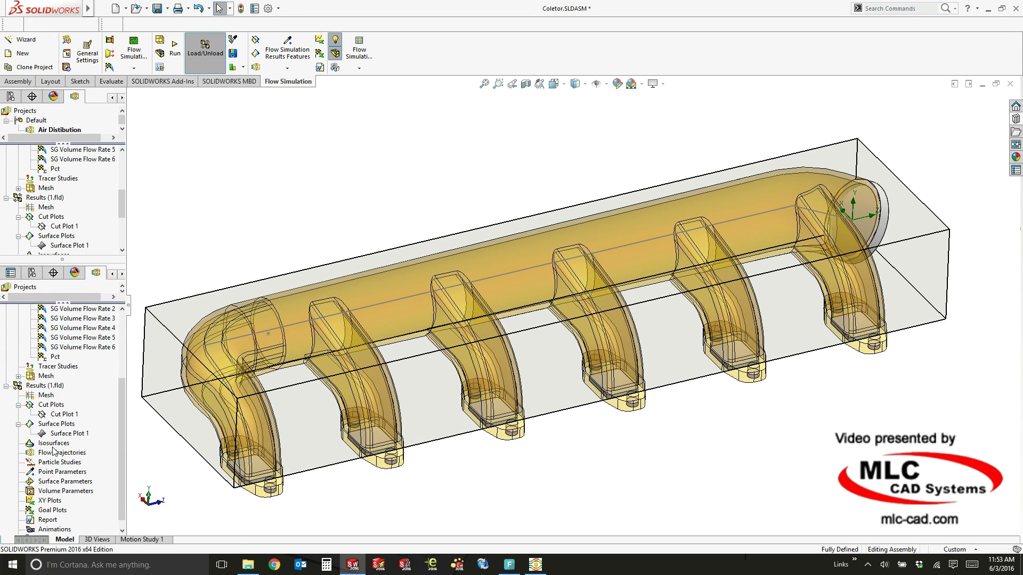
Step: Create 50 Arrows-style flow trajectories starting from the right inlet's end face
left_click(859, 235)
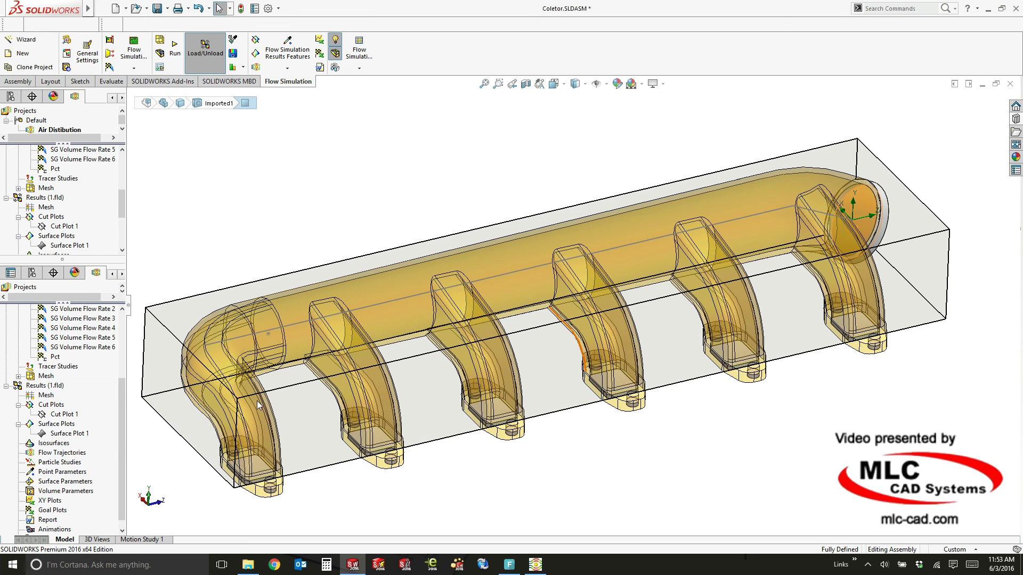
double_click(52, 453)
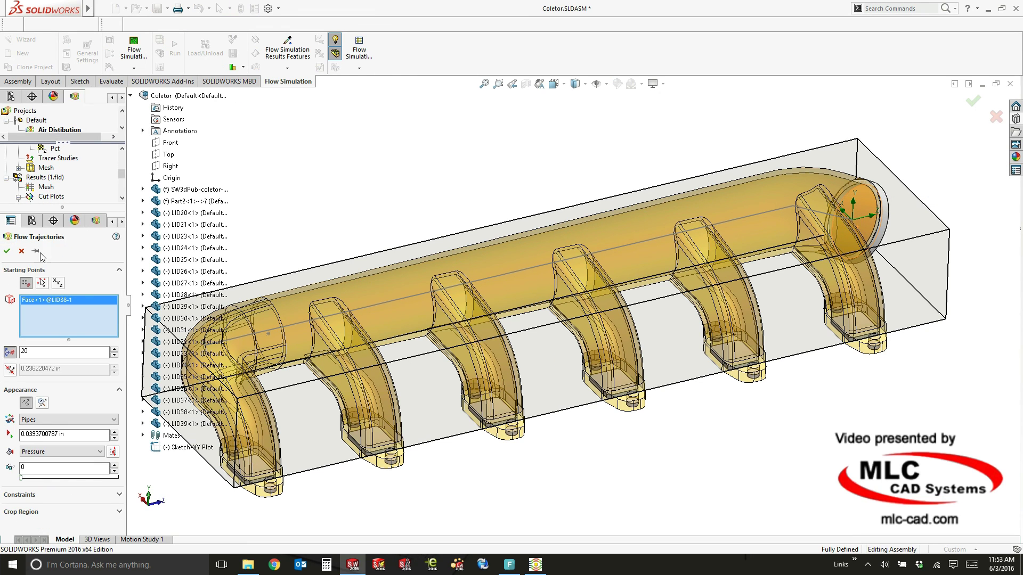
double_click(28, 353)
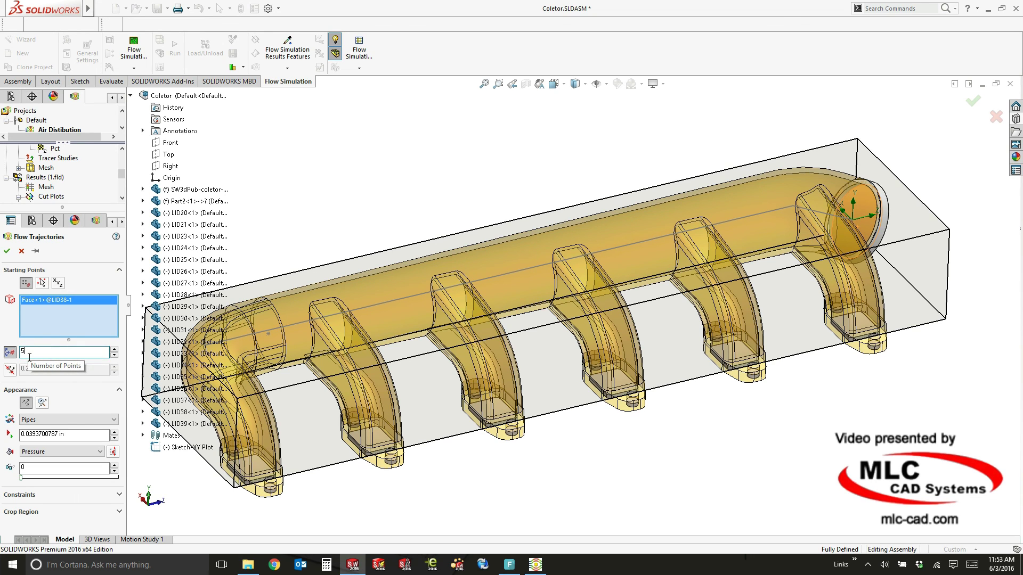
type("50")
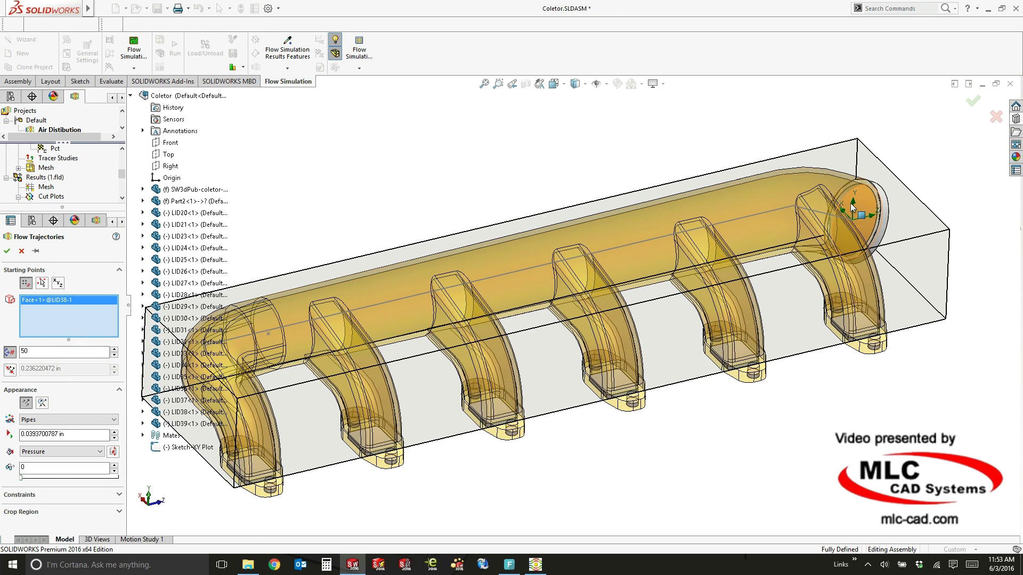
left_click(46, 420)
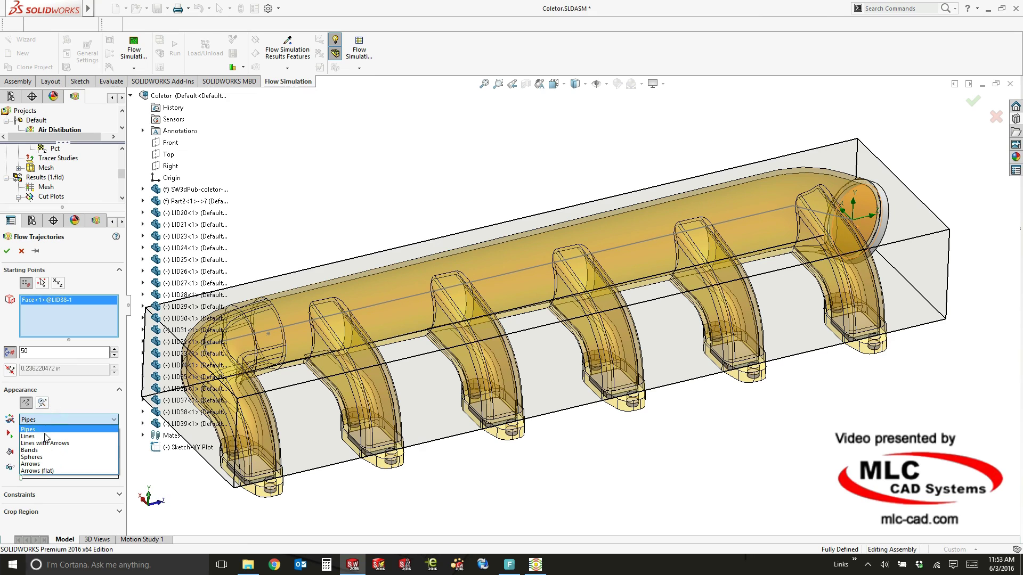
left_click(31, 464)
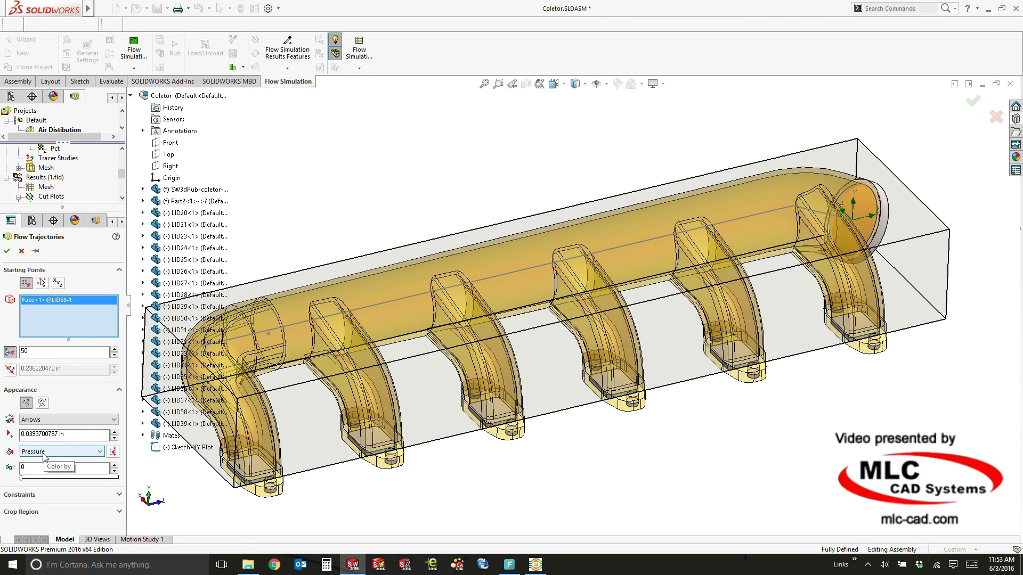
left_click(7, 251)
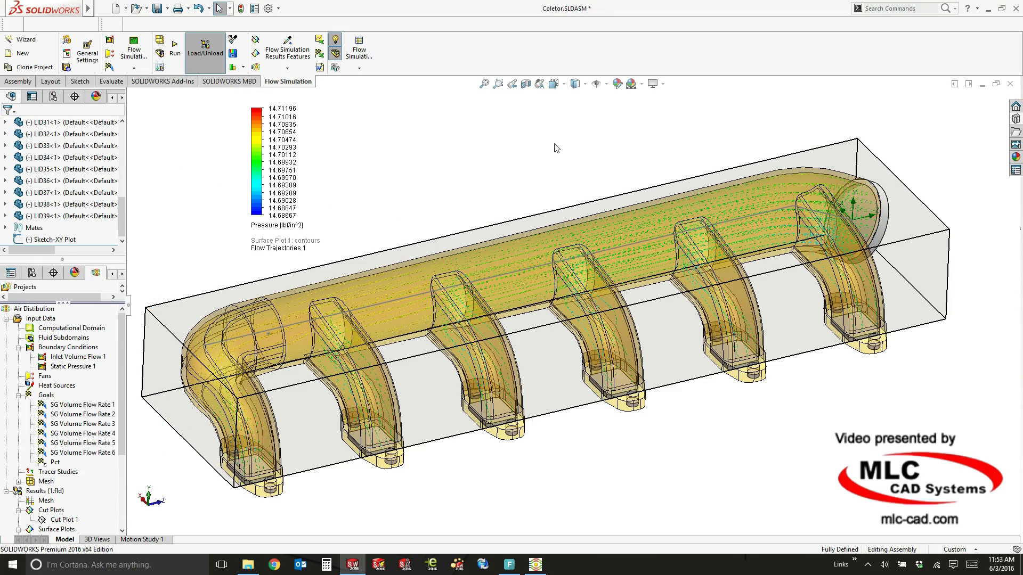
Step: Zoom and orbit around the manifold's right end to inspect the trajectory arrows
scroll(829, 230, "down", 8)
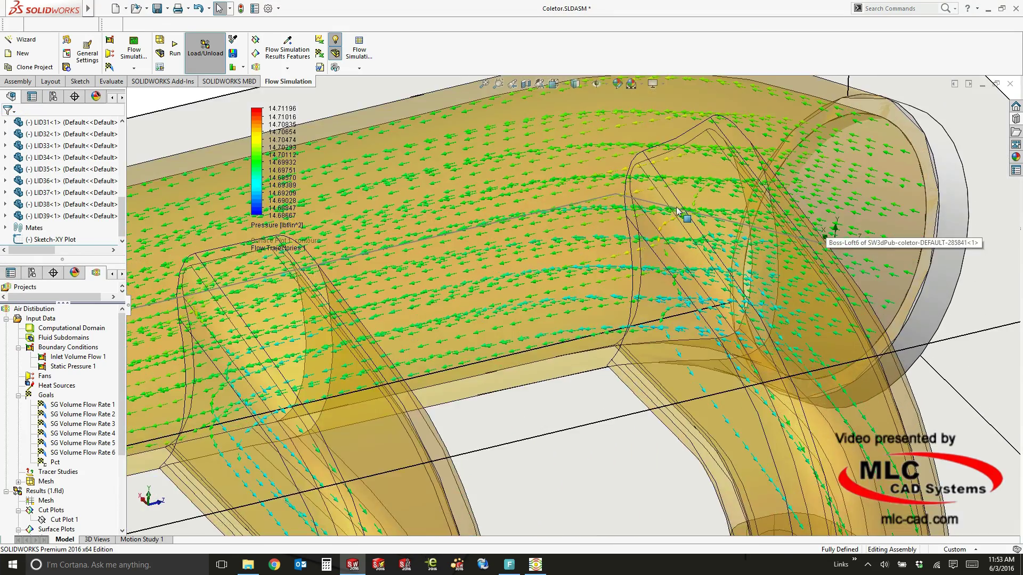
middle_click_drag(678, 211, 703, 274)
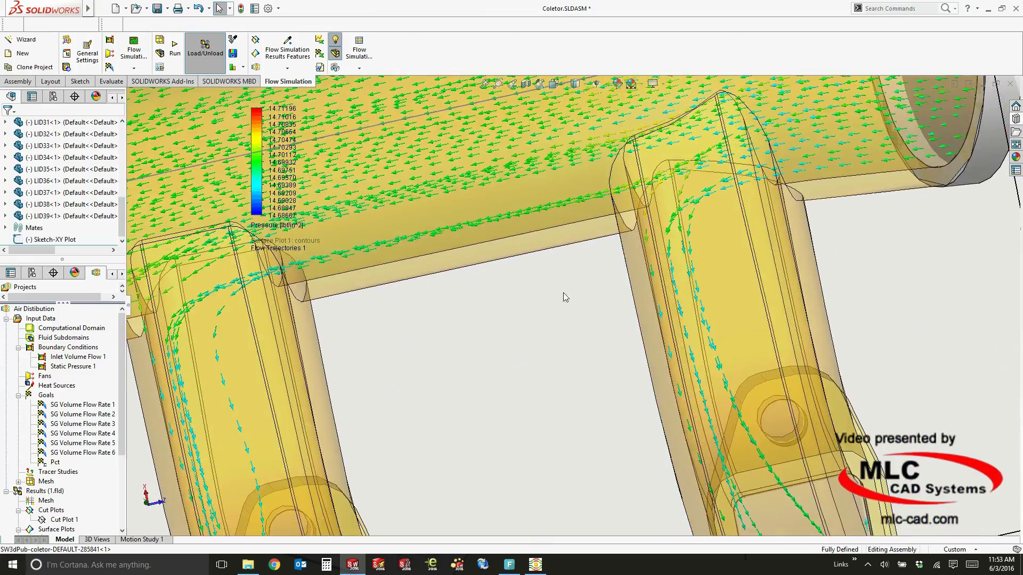
scroll(565, 296, "up", 6)
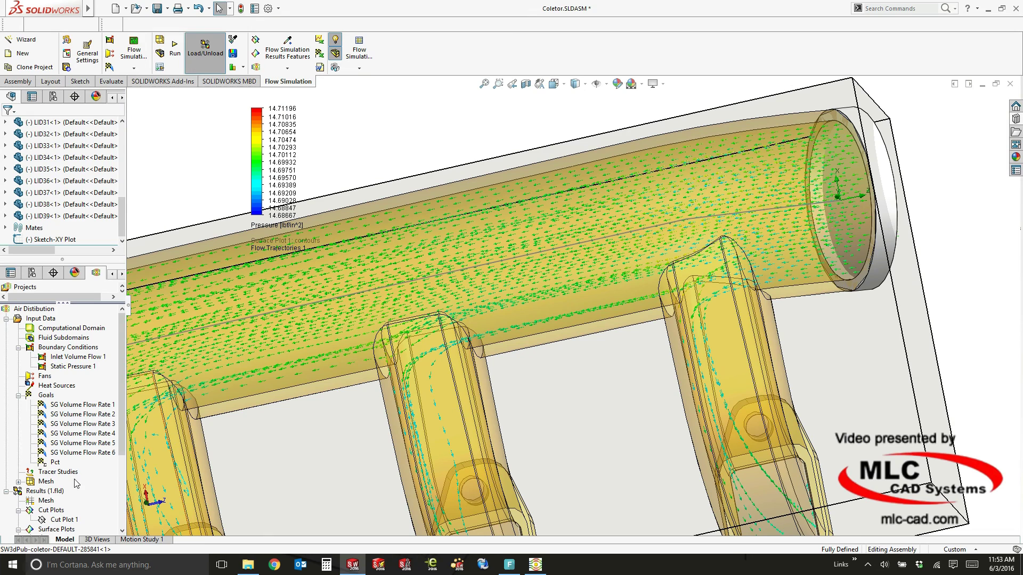
scroll(45, 529, "down", 2)
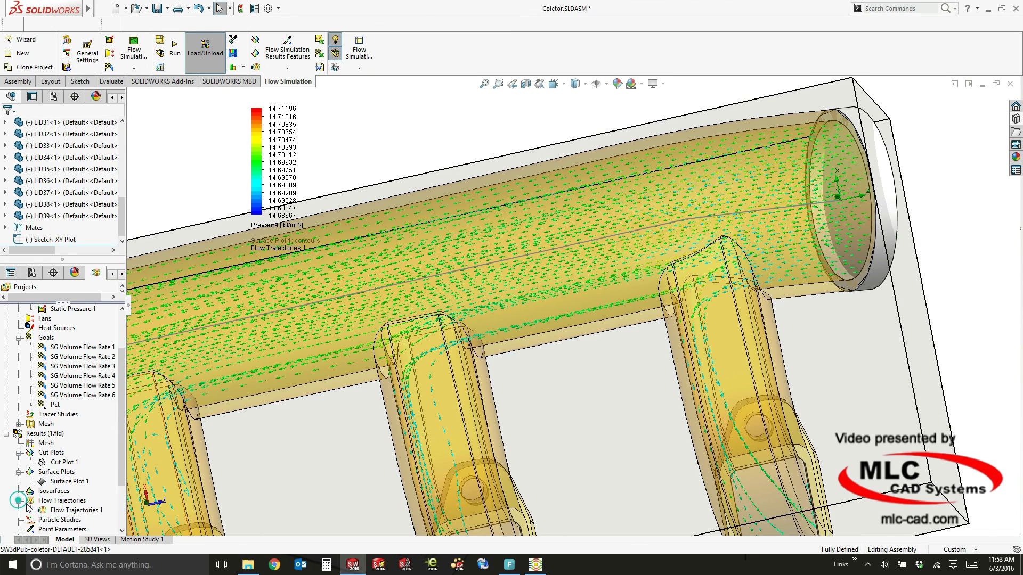
right_click(80, 510)
Step: Change Flow Trajectories 1 to 10 starting points and recompute it
left_click(92, 355)
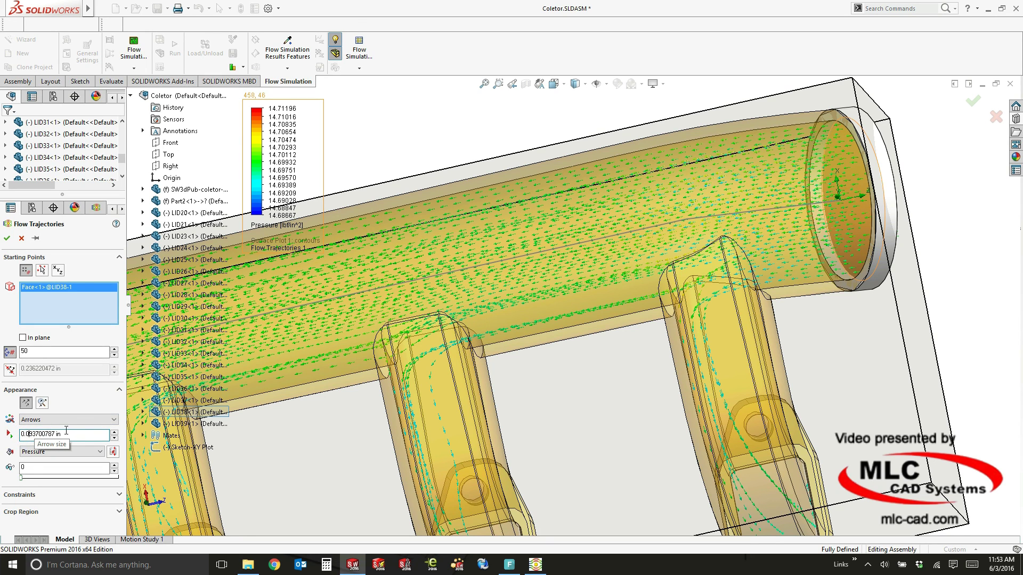
double_click(64, 352)
type("100")
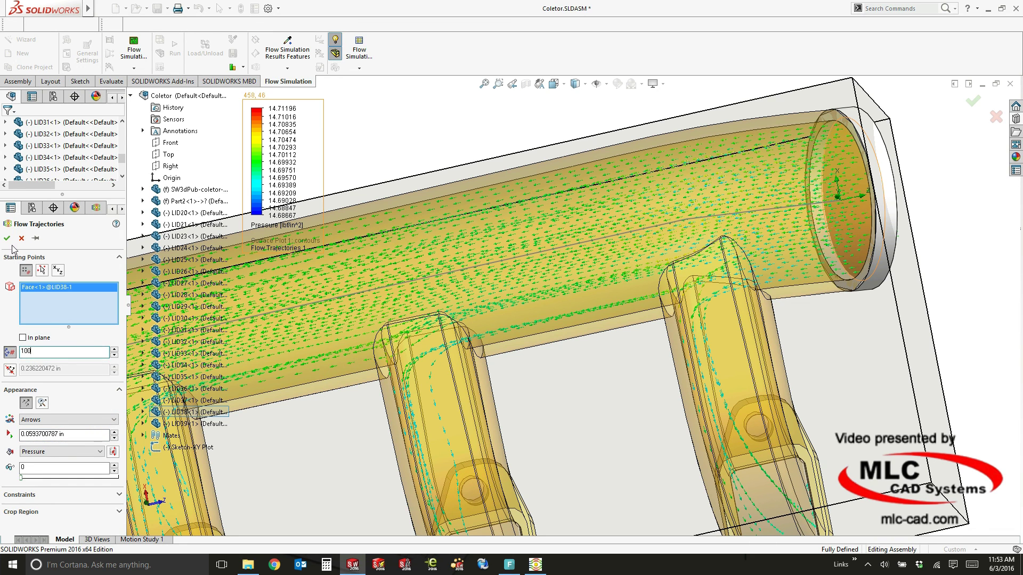
left_click(7, 238)
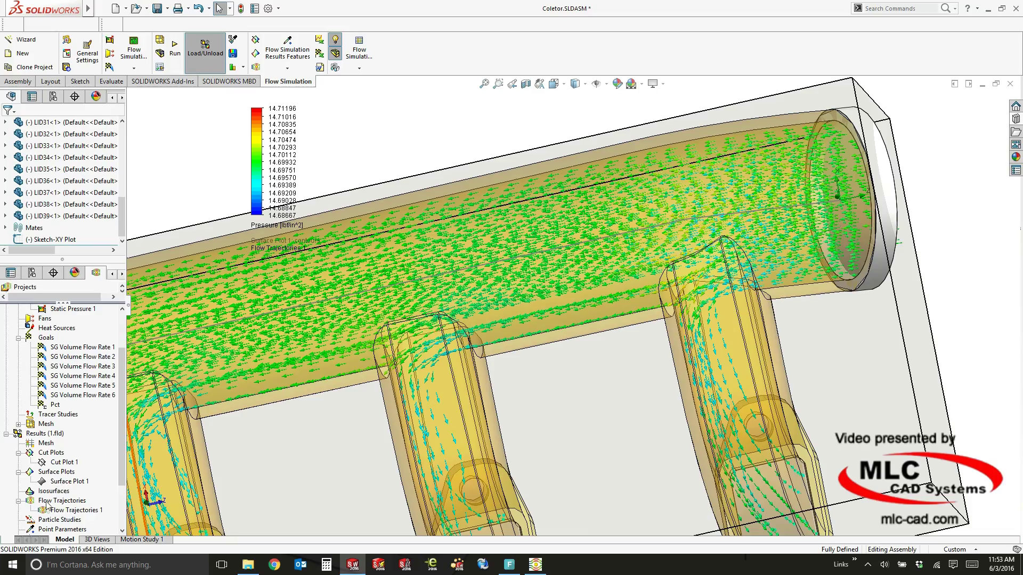
Step: Play the Flow Trajectories 1 animation and orbit toward the elbow end to watch the arrows flow into the legs
right_click(47, 510)
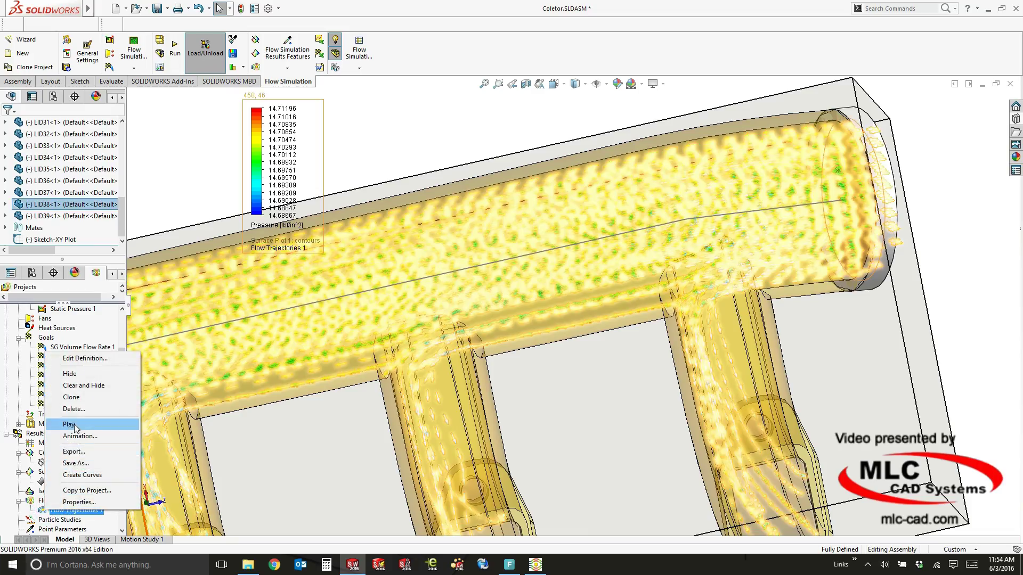
left_click(75, 426)
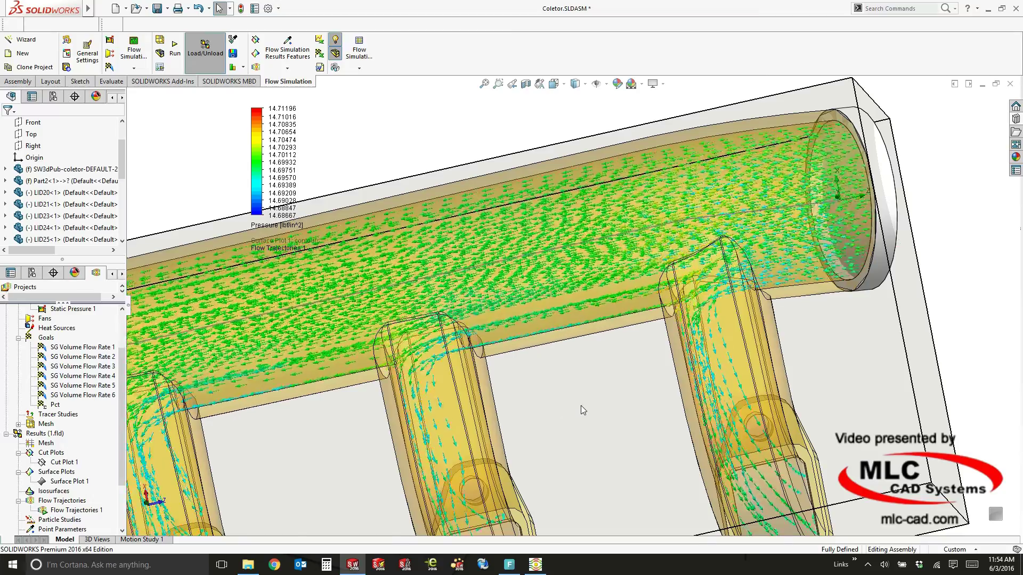
scroll(581, 404, "up", 3)
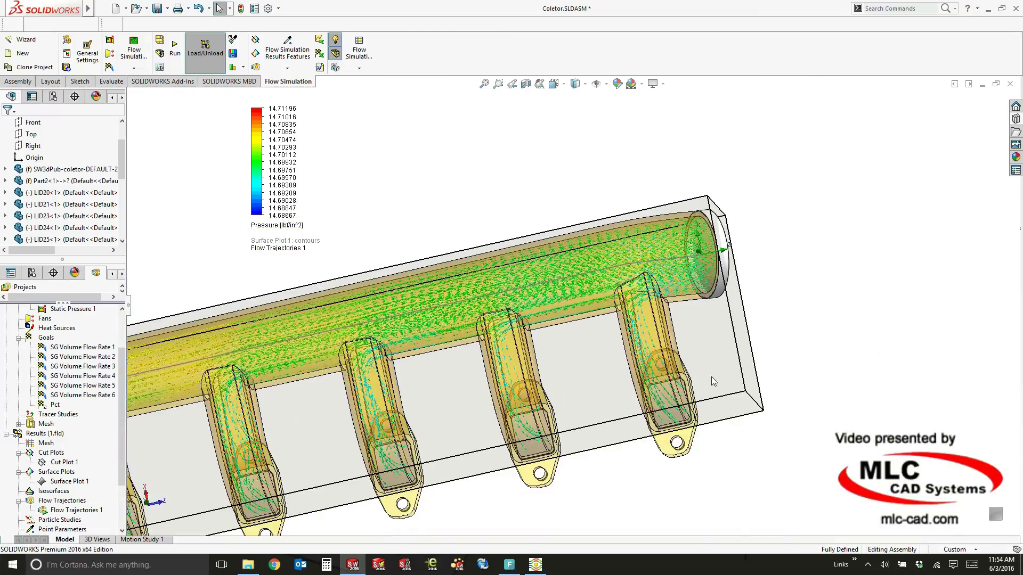
middle_click_drag(713, 382, 827, 228)
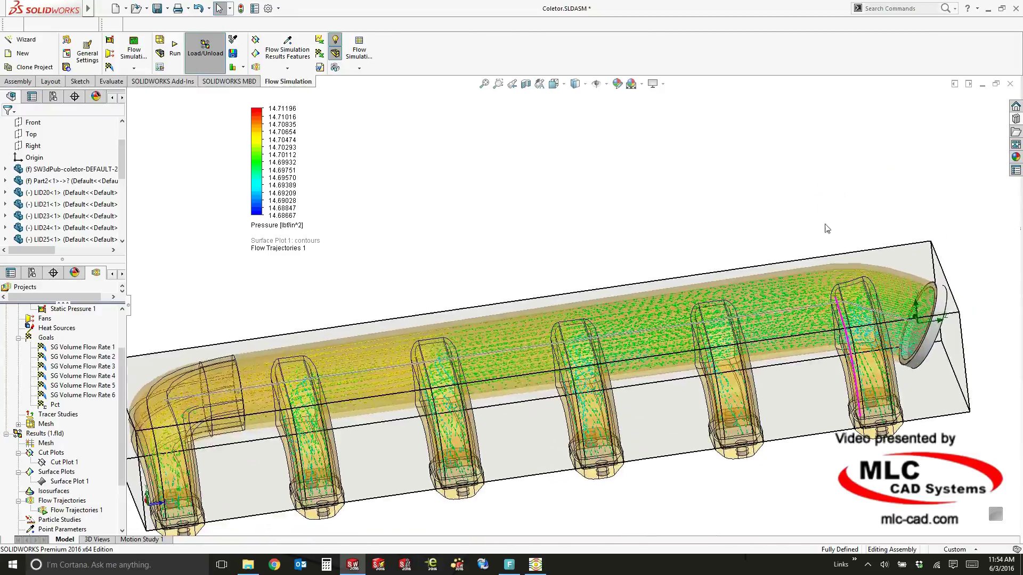
scroll(685, 371, "down", 5)
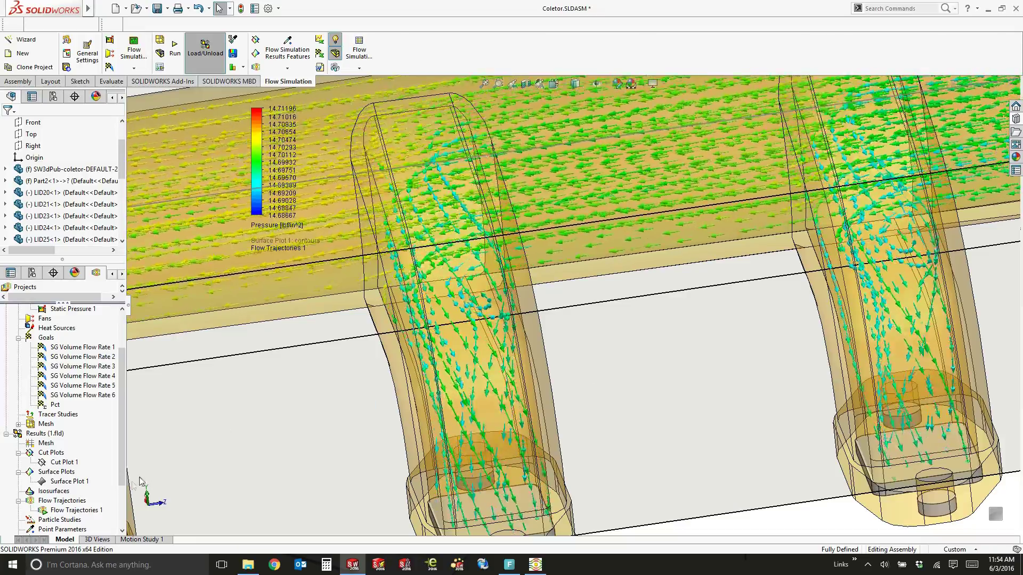
right_click(46, 463)
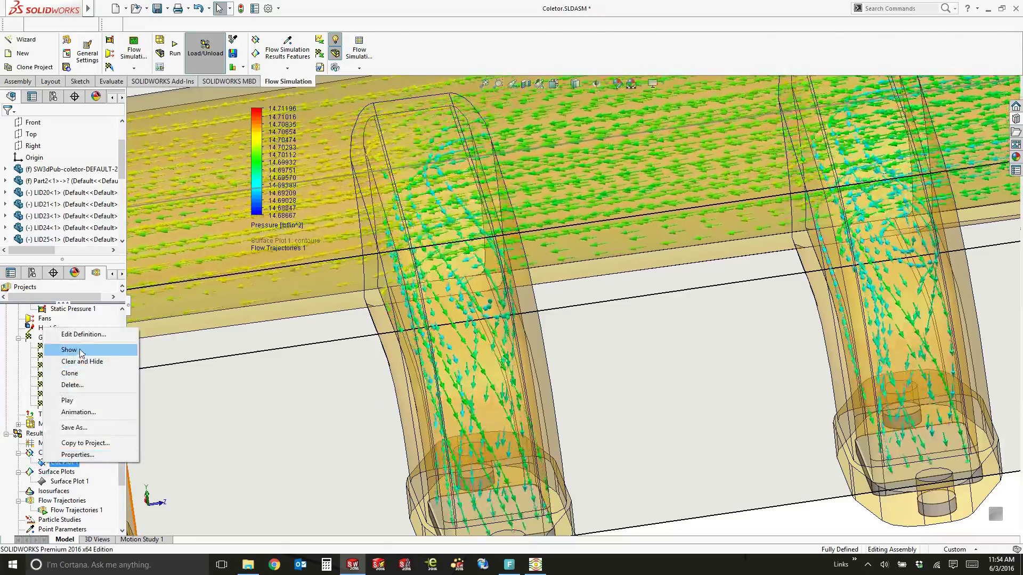
Step: Show Cut Plot 1 so its velocity contours overlay the moving trajectory arrows
left_click(81, 354)
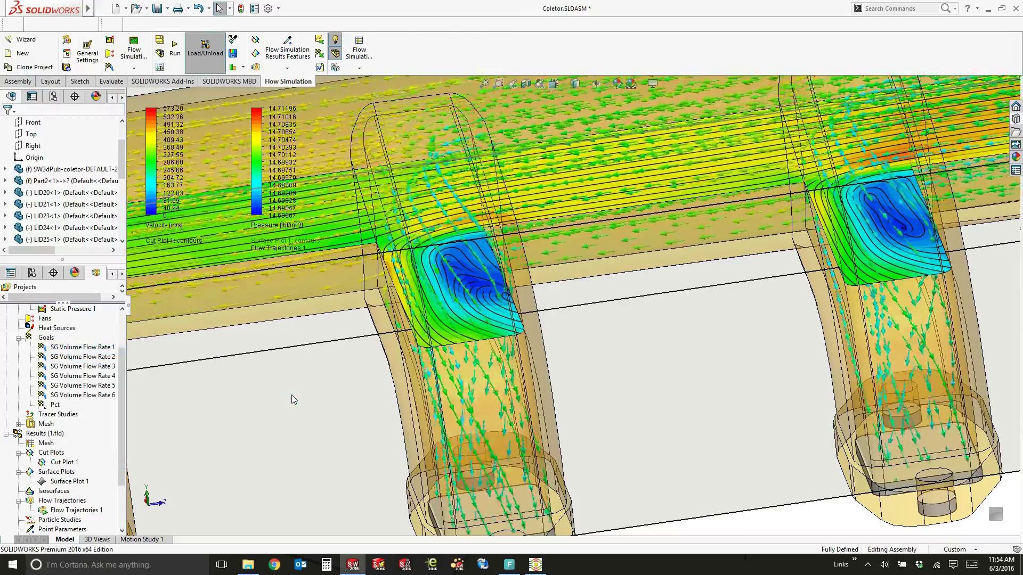